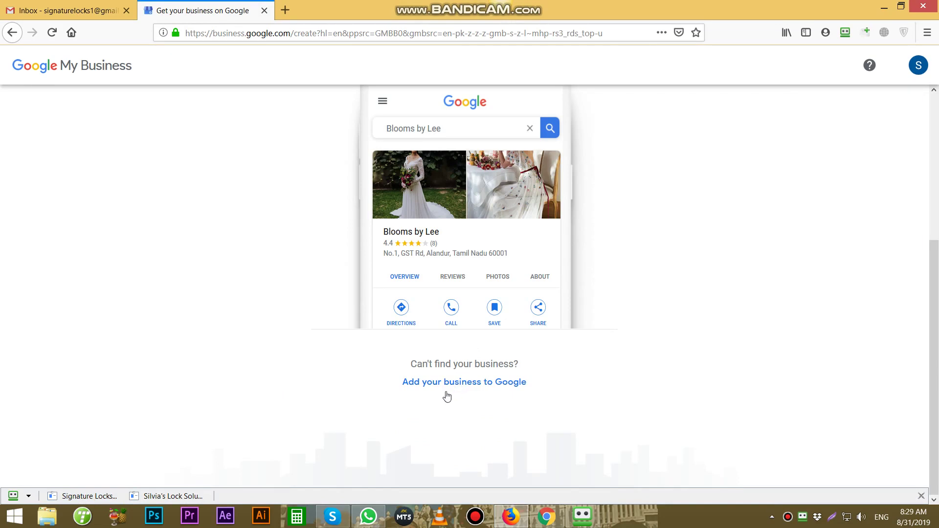
- Add a new business named Signature Locksmith Services and choose to include a location customers can visit
click(447, 384)
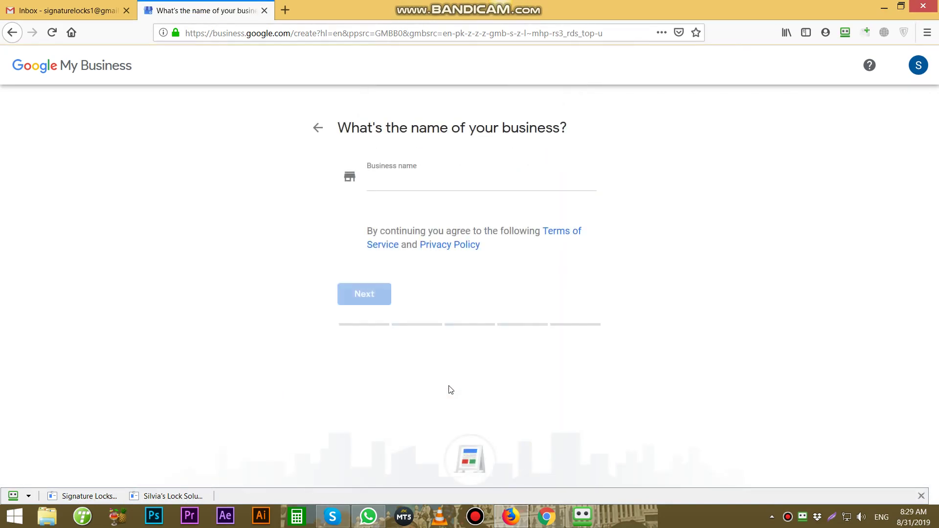
click(104, 495)
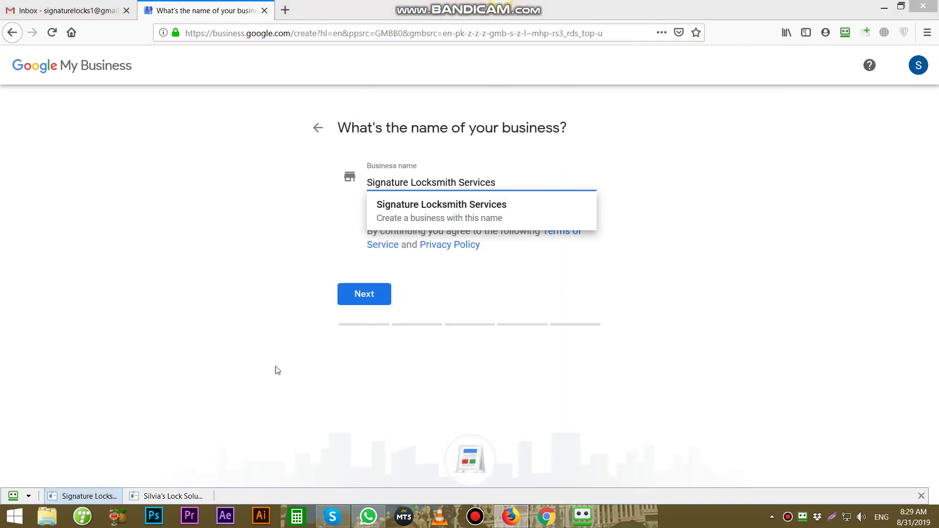
click(383, 296)
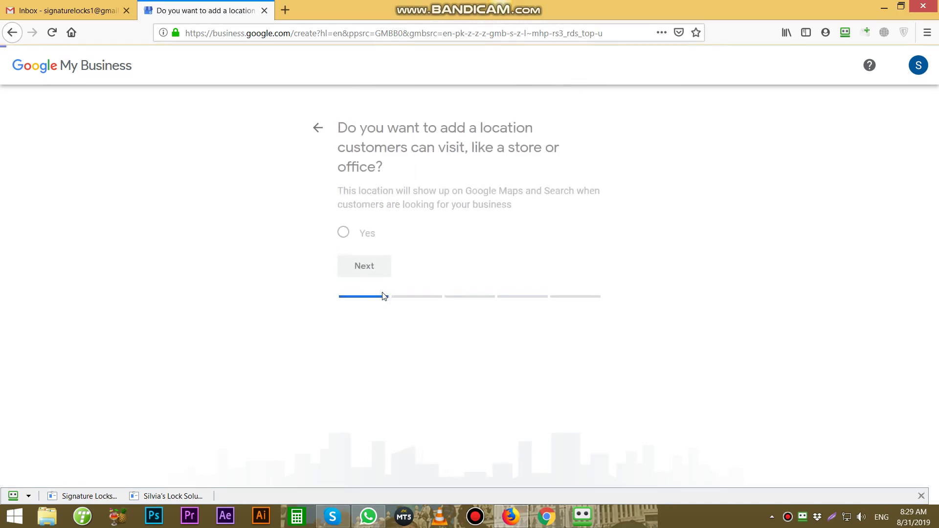
click(362, 233)
click(371, 295)
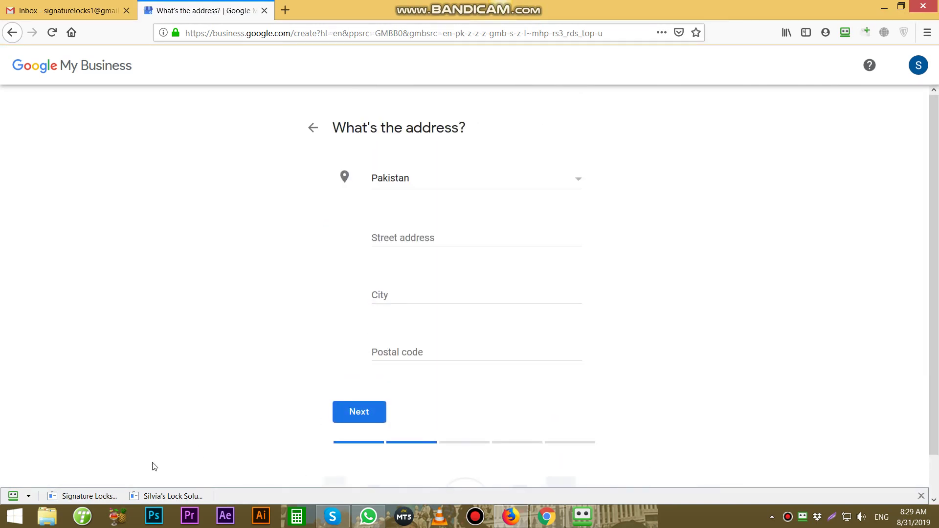
- Fill in the business address from the saved Signature Locksmith Services identity and set the country to United States
click(89, 497)
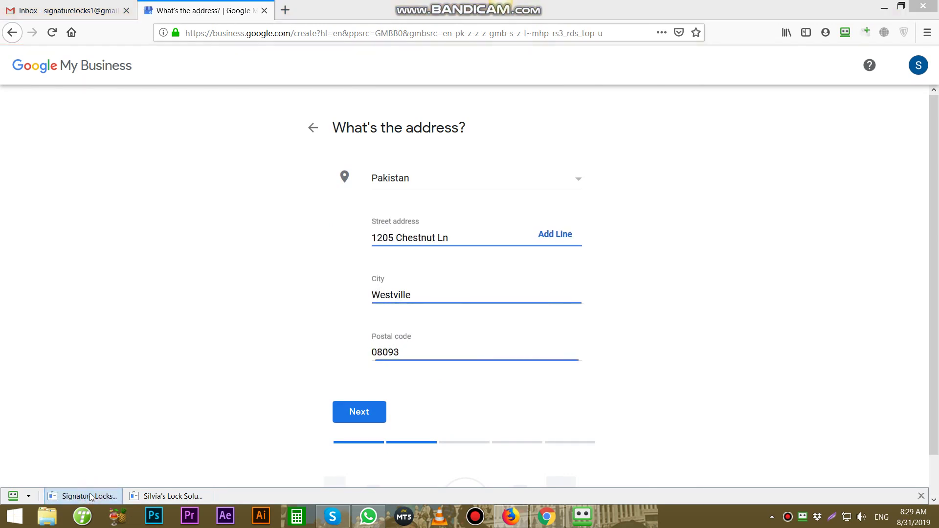
click(459, 182)
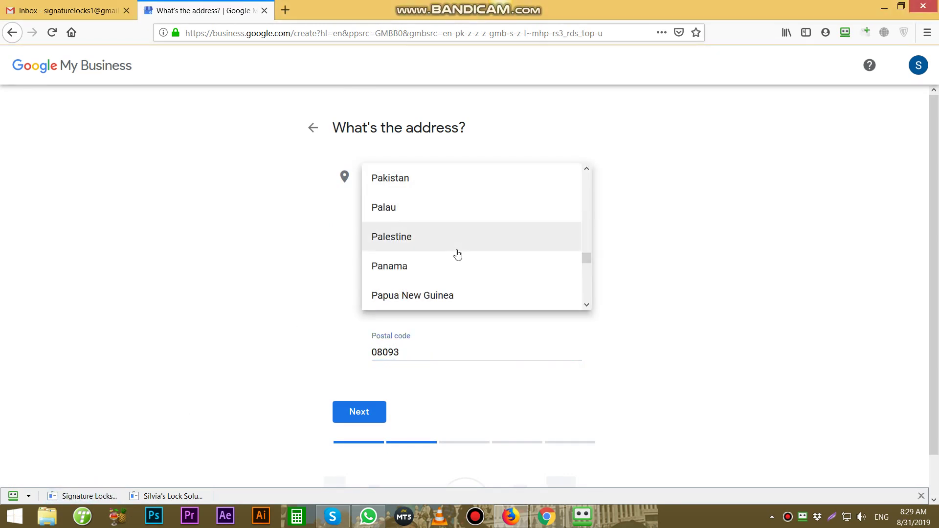
text(un)
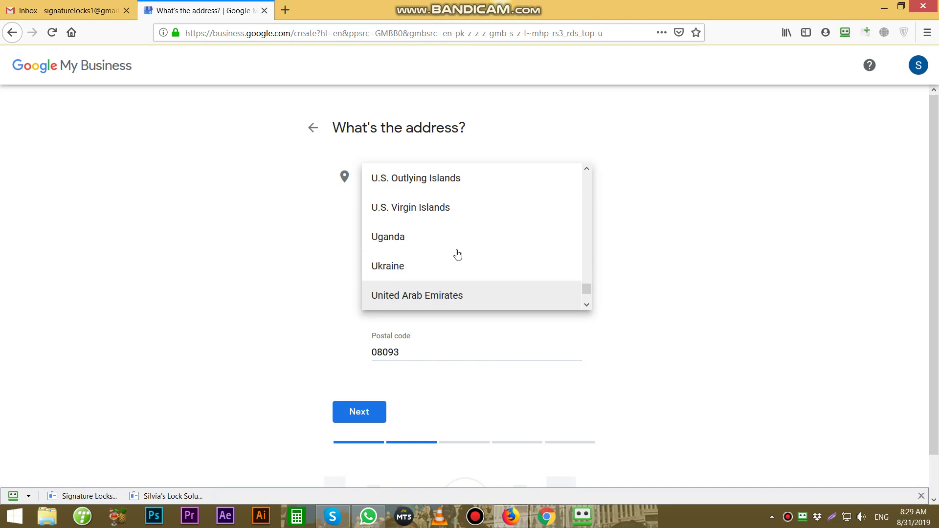
key(Down)
key(Down)
click(433, 306)
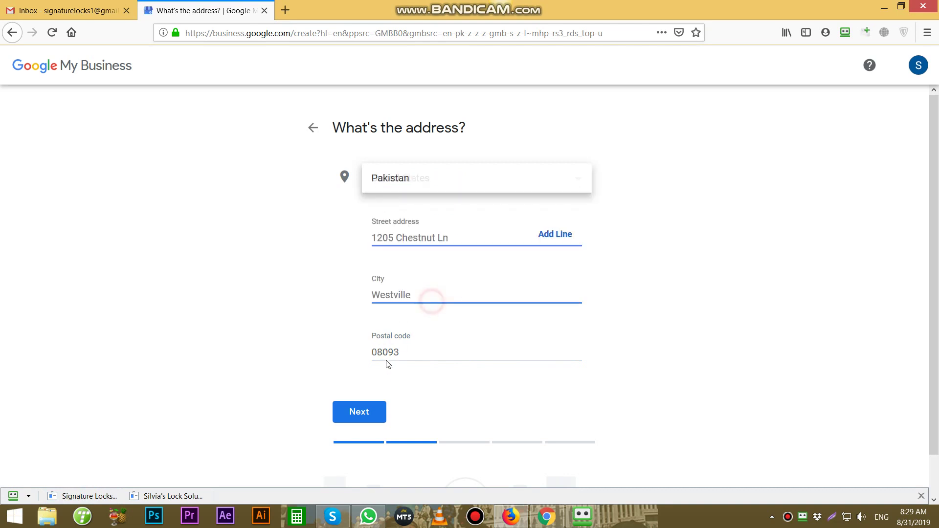
- Complete the address with the state New Jersey and specify that customers are also served outside this location
click(395, 353)
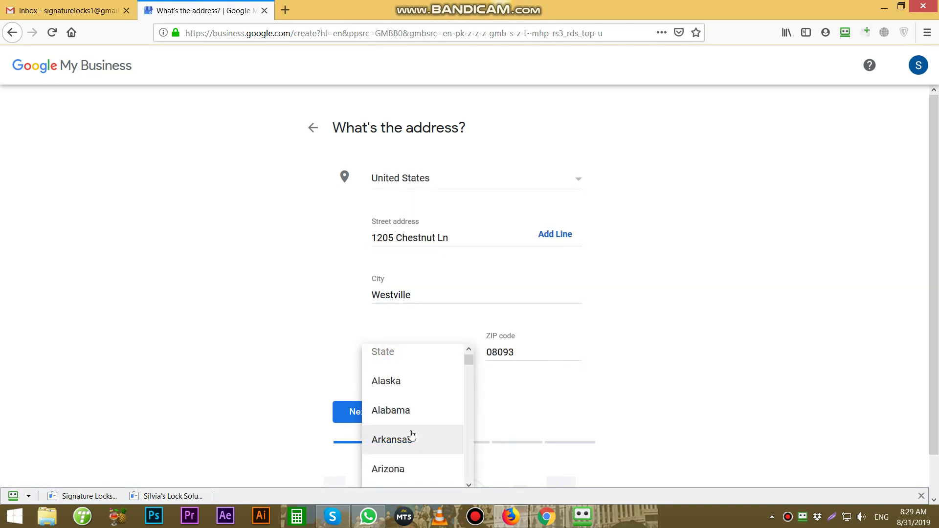
text(new)
key(Up)
key(Up)
key(Up)
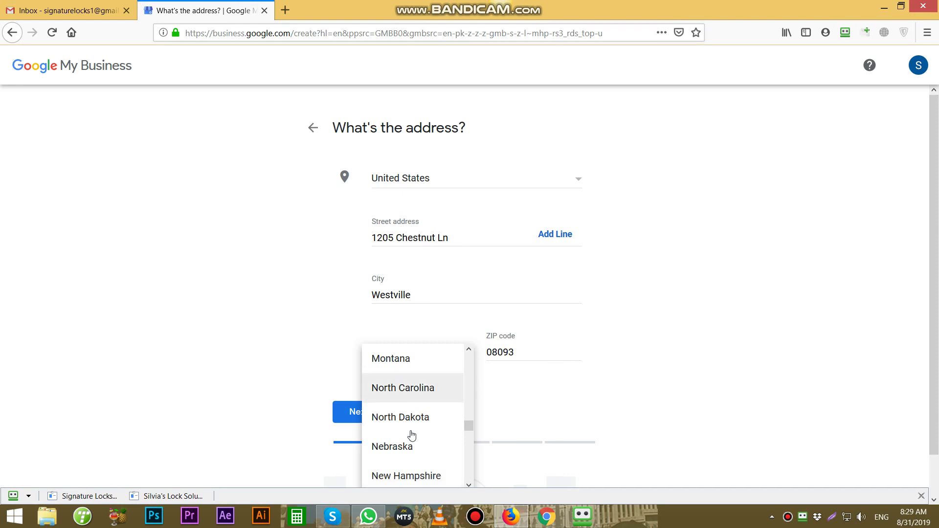
key(Down)
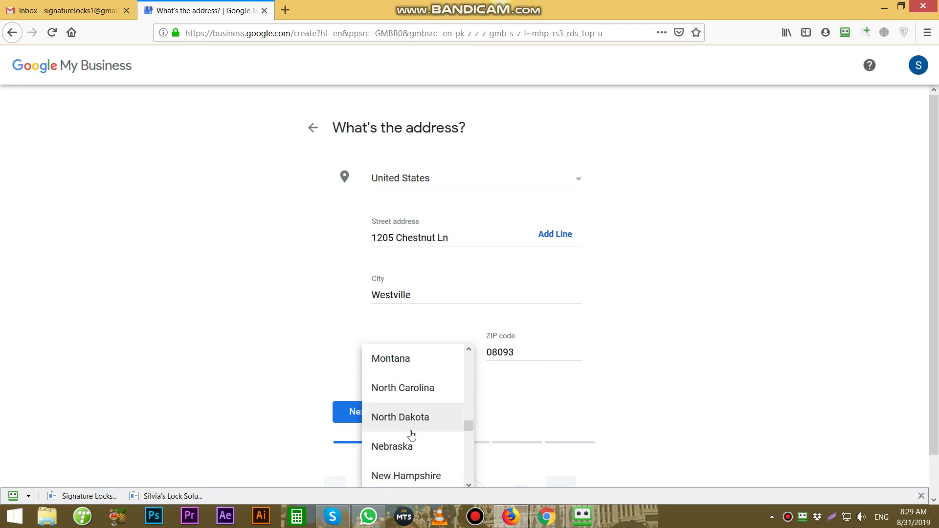
key(Down)
key(Down)
scroll(411, 434, down, 2)
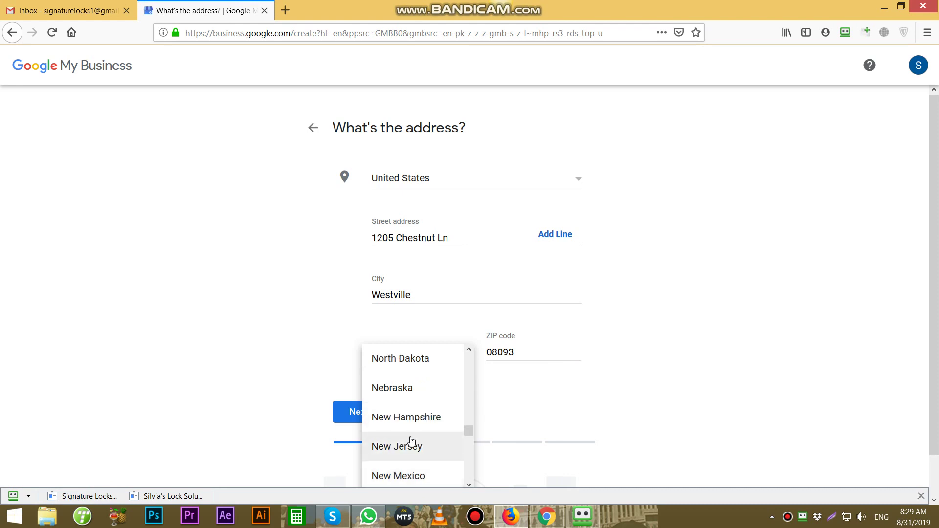
click(410, 446)
click(368, 411)
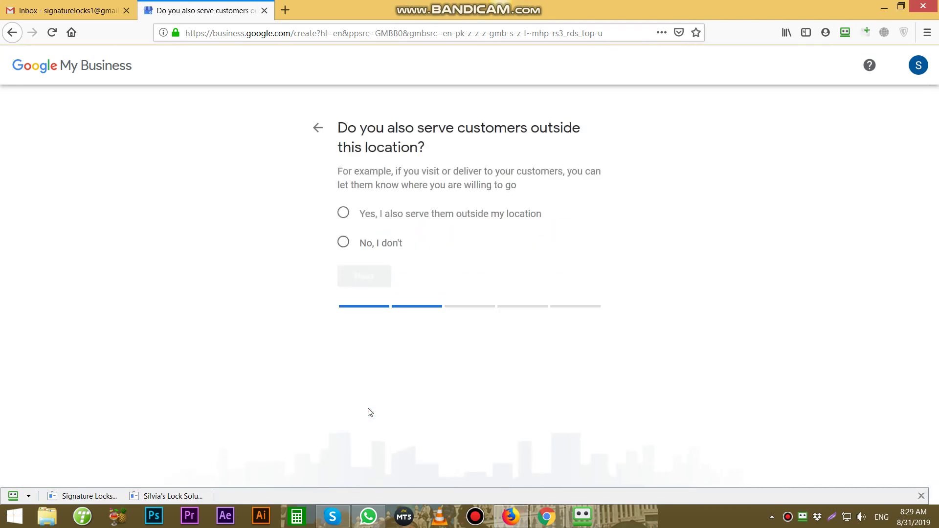
click(343, 213)
click(364, 274)
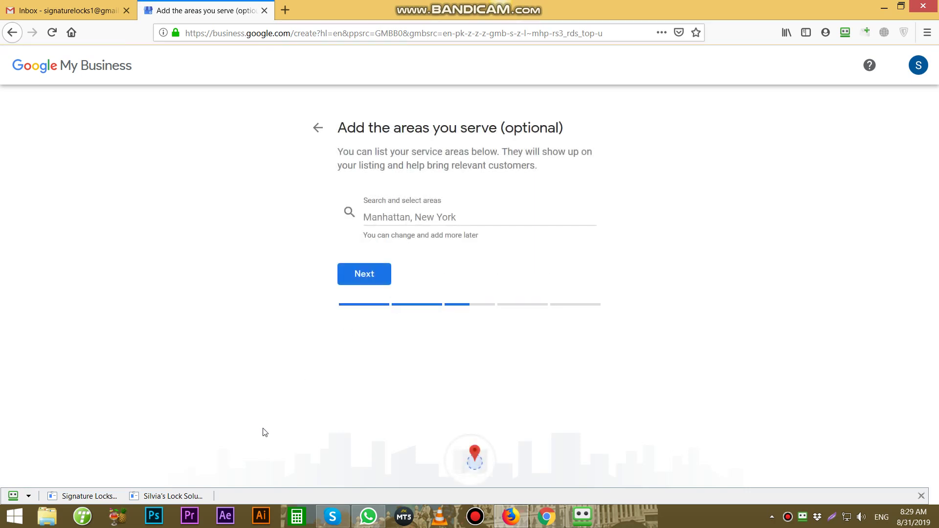
- Switch to RoboForm and delete the Silvia's Lock Solutions identity
click(582, 516)
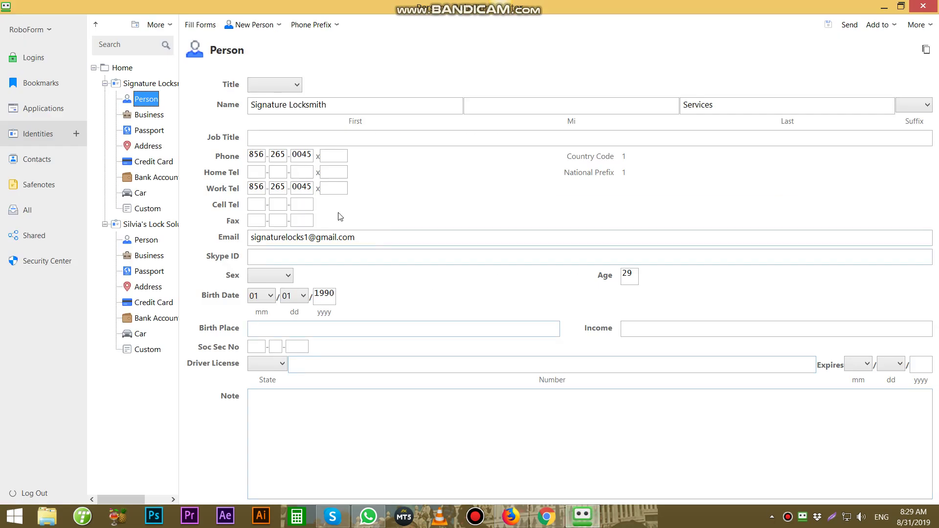
click(153, 287)
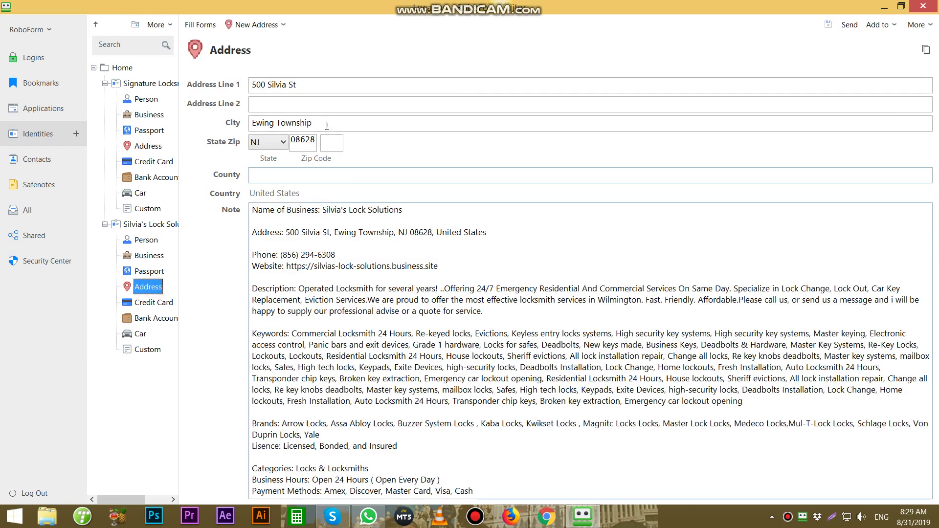
right_click(129, 225)
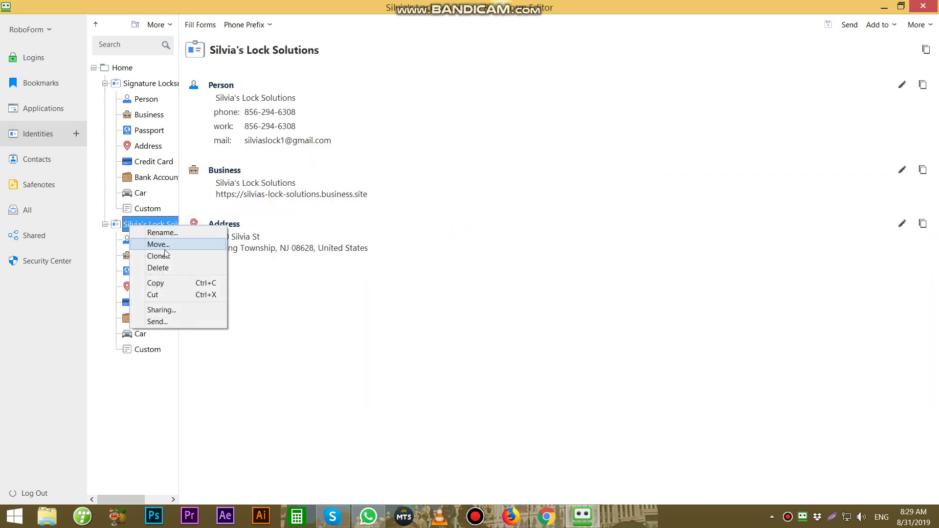
click(157, 268)
click(466, 300)
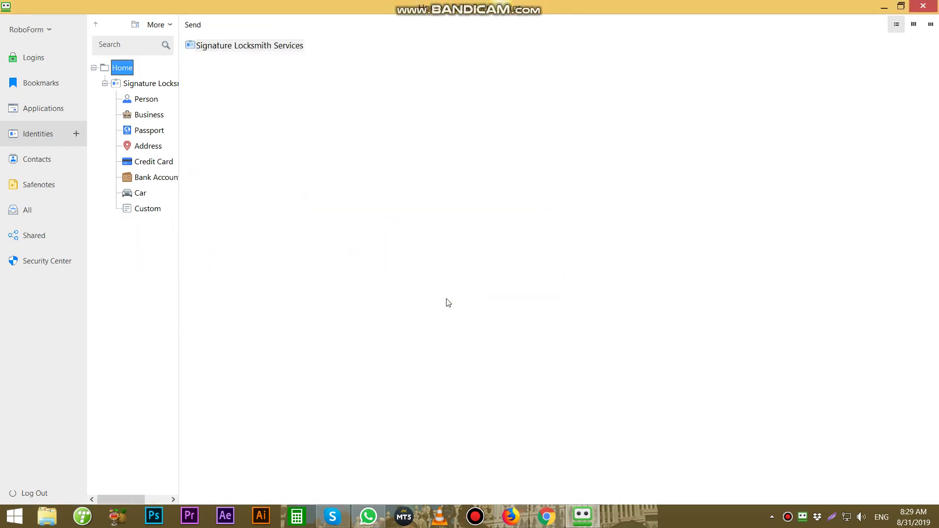
- Copy the city from the Signature Locksmith Services identity's address and submit Westville, NJ, USA as the service area in Google My Business
click(147, 145)
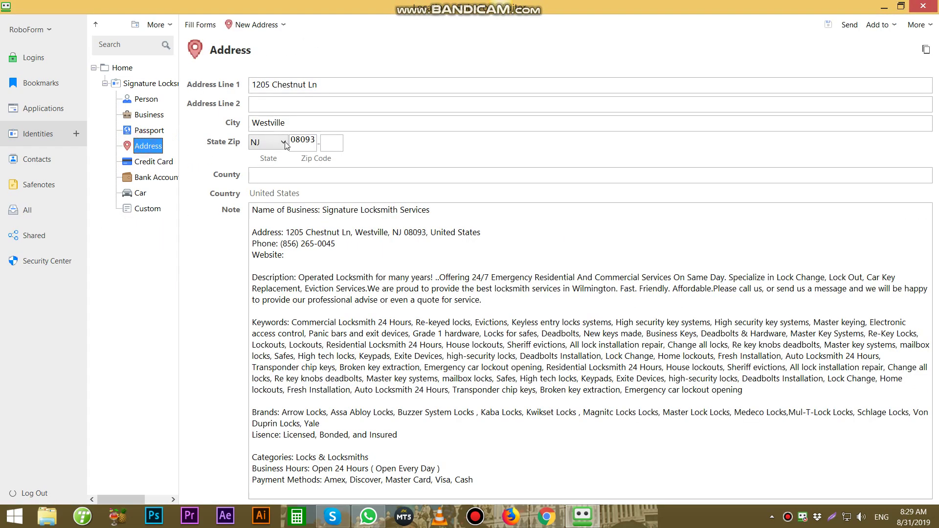
double_click(301, 122)
key(ctrl+c)
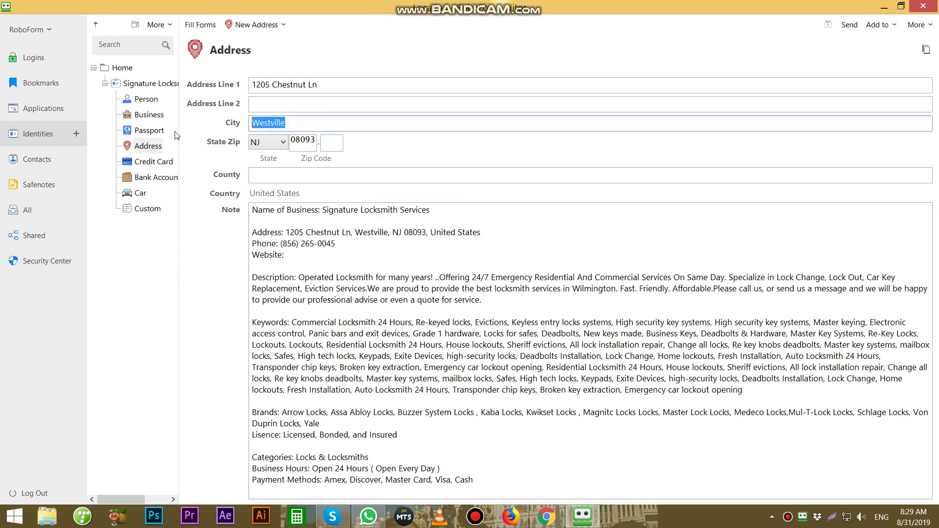
key(alt+Tab)
click(394, 216)
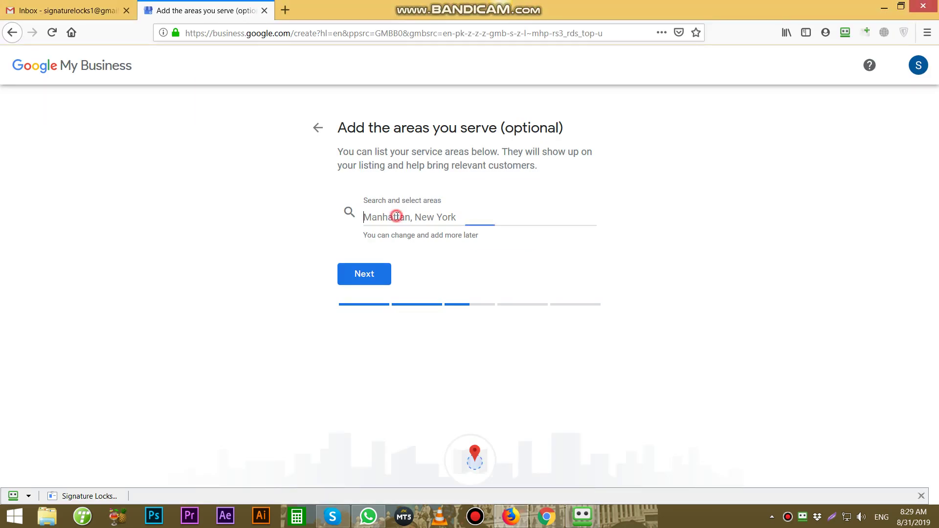
key(ctrl+v)
click(397, 250)
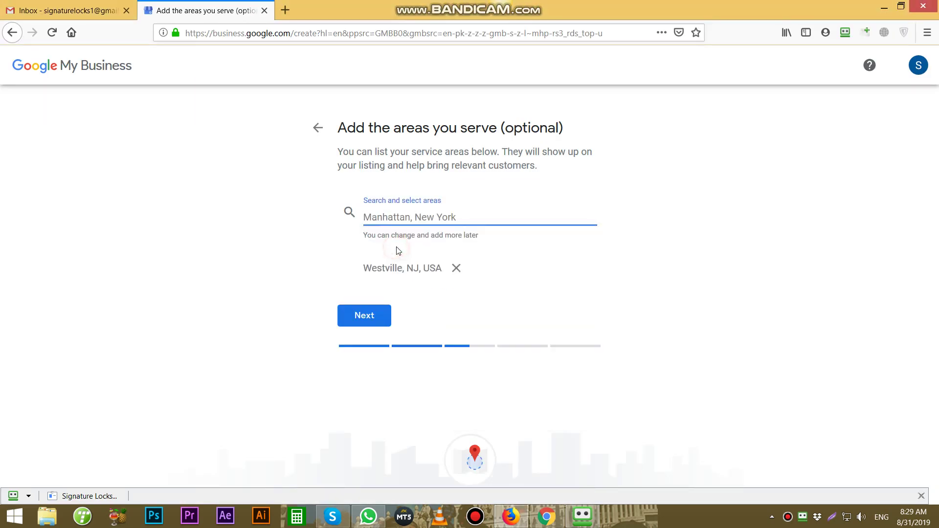
click(380, 316)
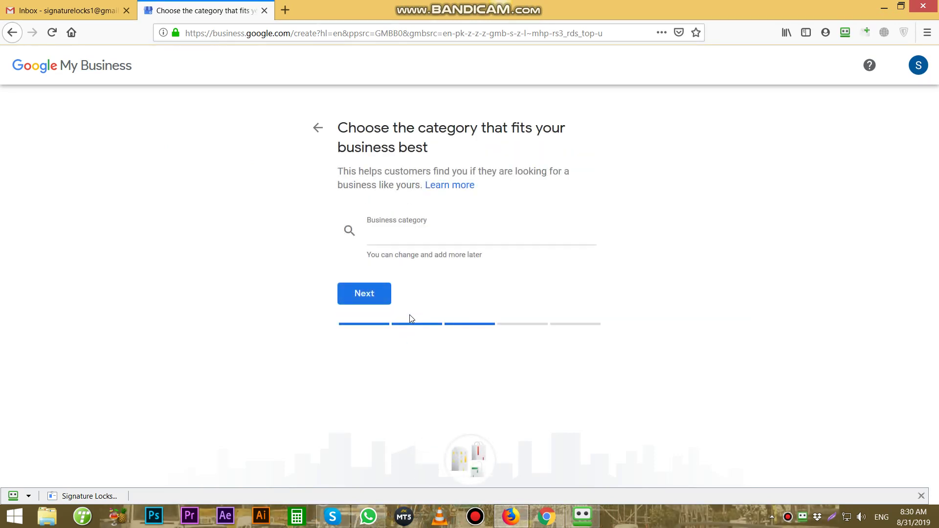
- Copy "Locksmiths" from the RoboForm address note and use it to set the business category to Locksmith
click(391, 244)
click(583, 509)
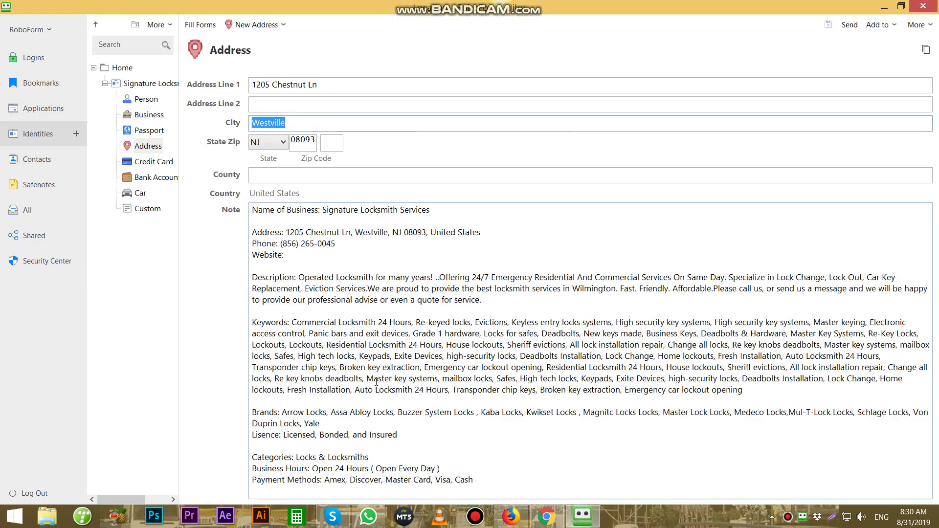
double_click(347, 456)
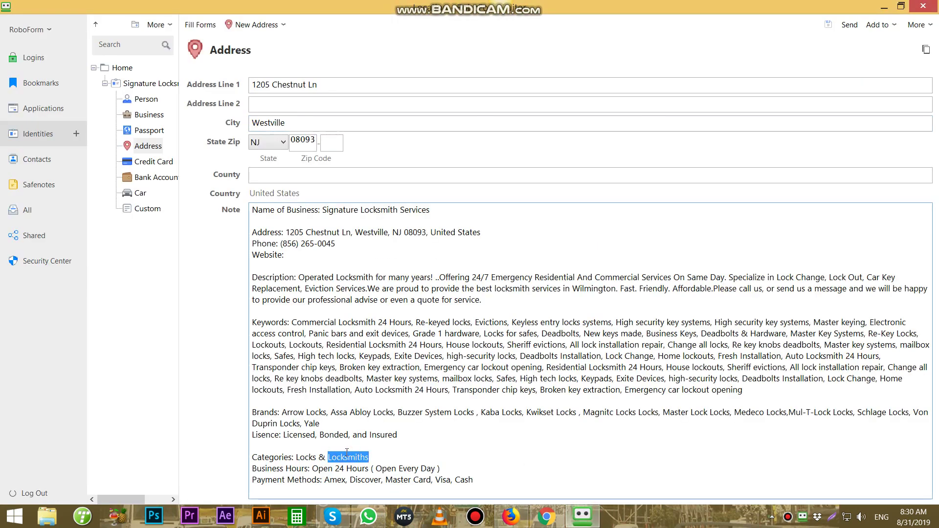
key(ctrl+c)
key(alt+Tab)
key(ctrl+v)
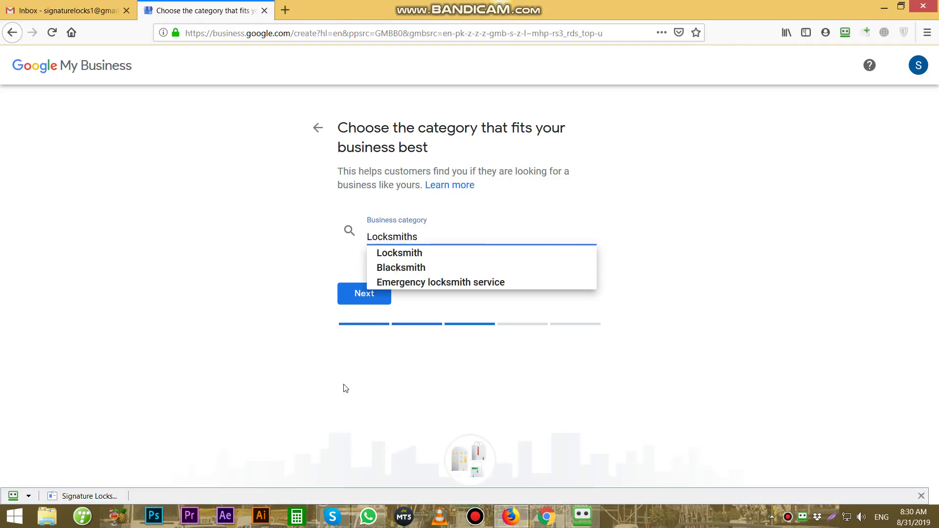
click(399, 253)
click(365, 294)
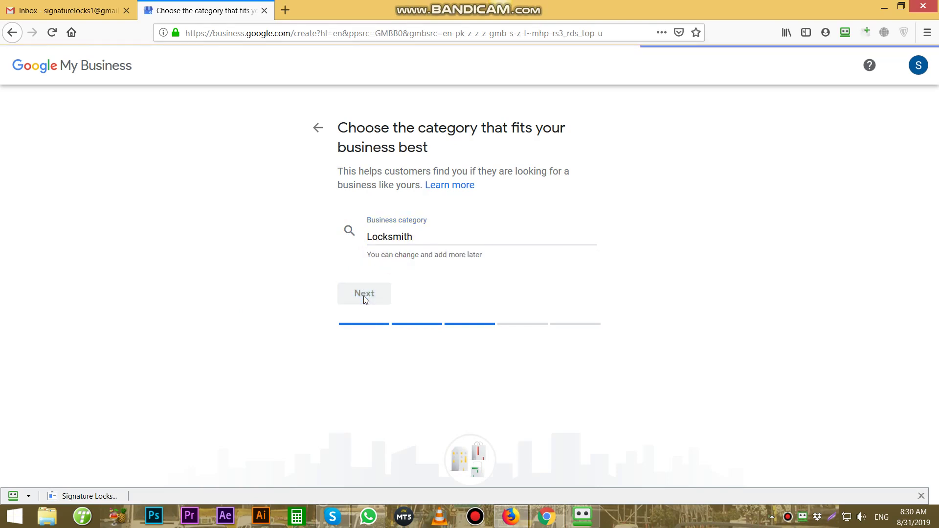
- Fill in the customer contact details from the saved Signature Locksmith Services identity and finish creating the business
click(95, 496)
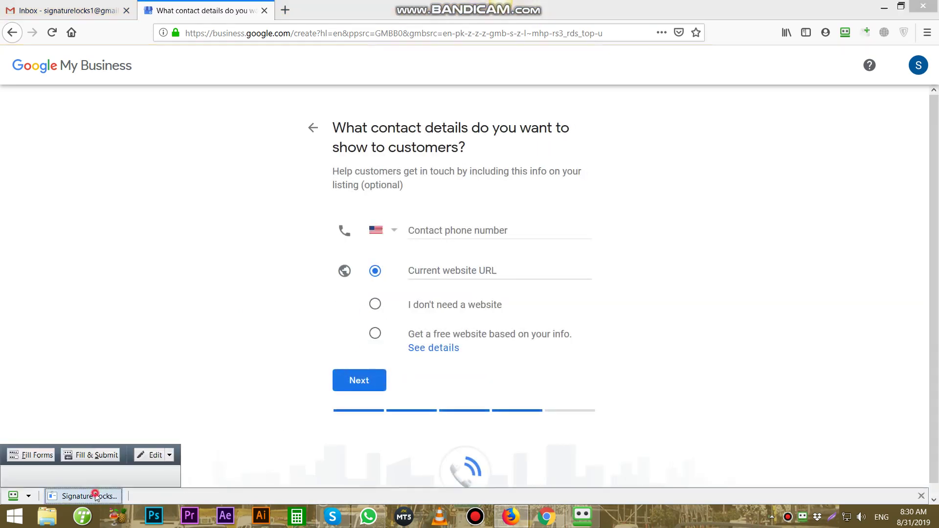
click(370, 380)
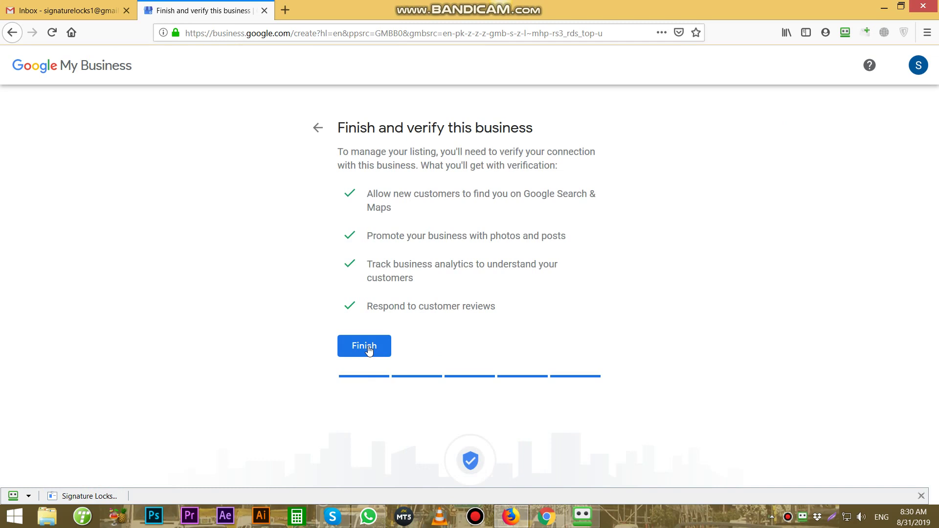
click(369, 349)
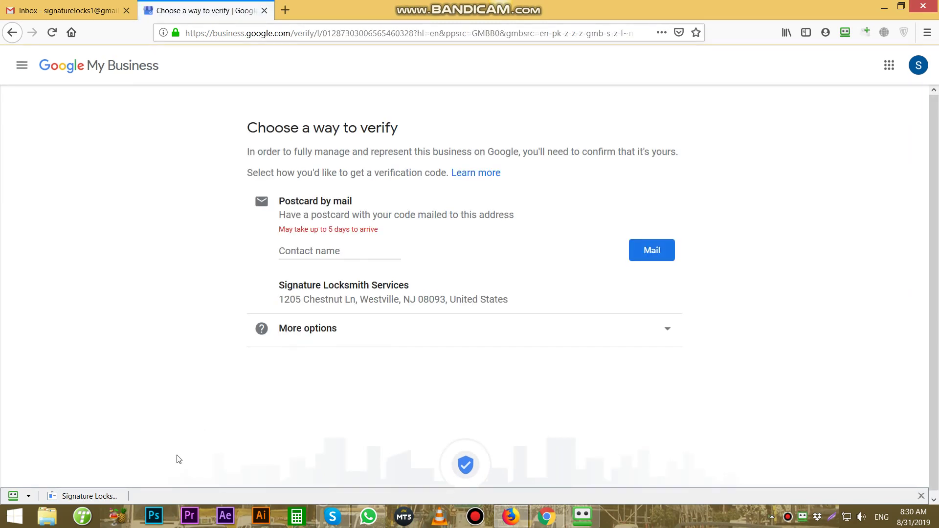
- Fill the postcard contact name from the saved identity, but postpone verification through the additional verification options
click(103, 496)
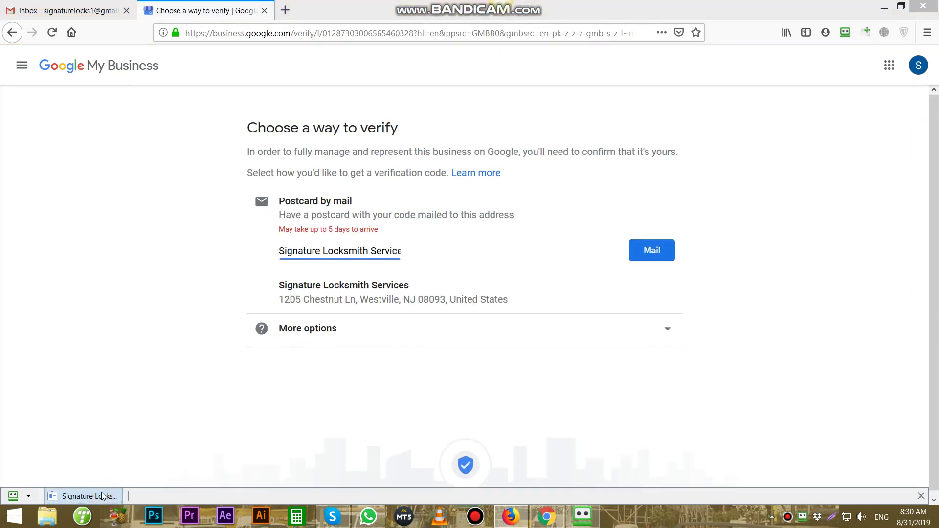
click(304, 329)
click(663, 337)
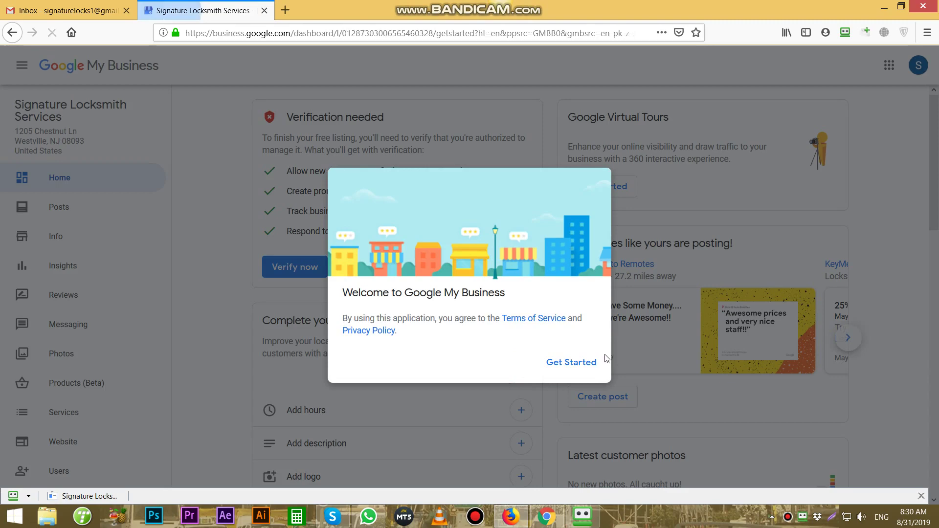
- Get past the welcome notice and mark every day from Sunday to Saturday as open in the business info's hours
click(593, 364)
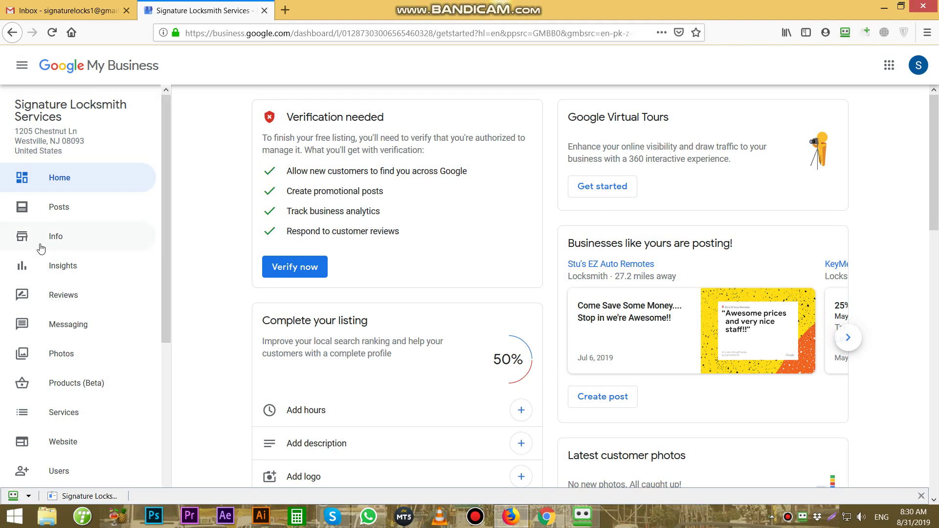
click(56, 238)
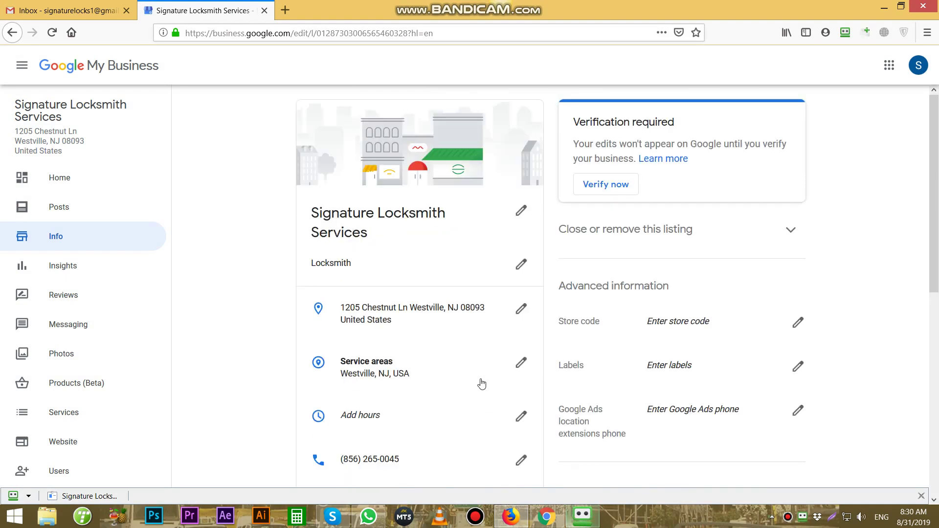
click(519, 419)
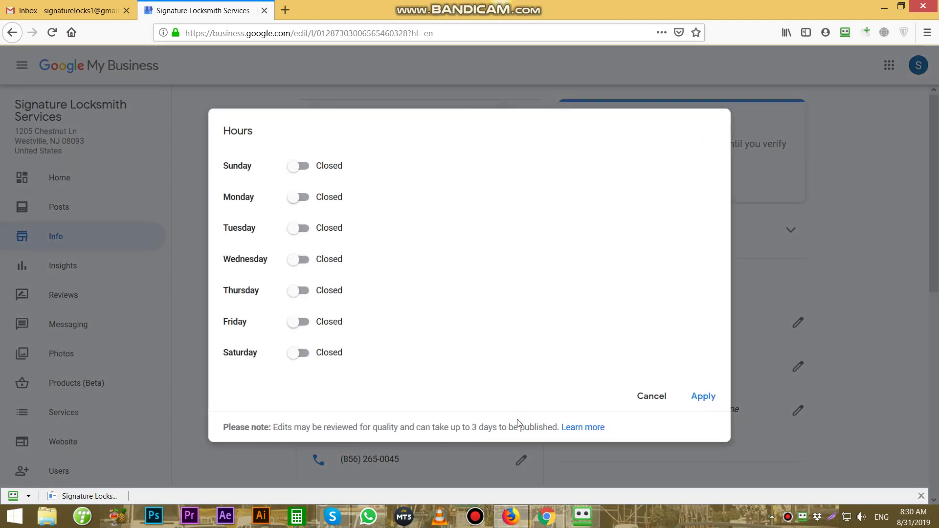
click(295, 166)
click(295, 197)
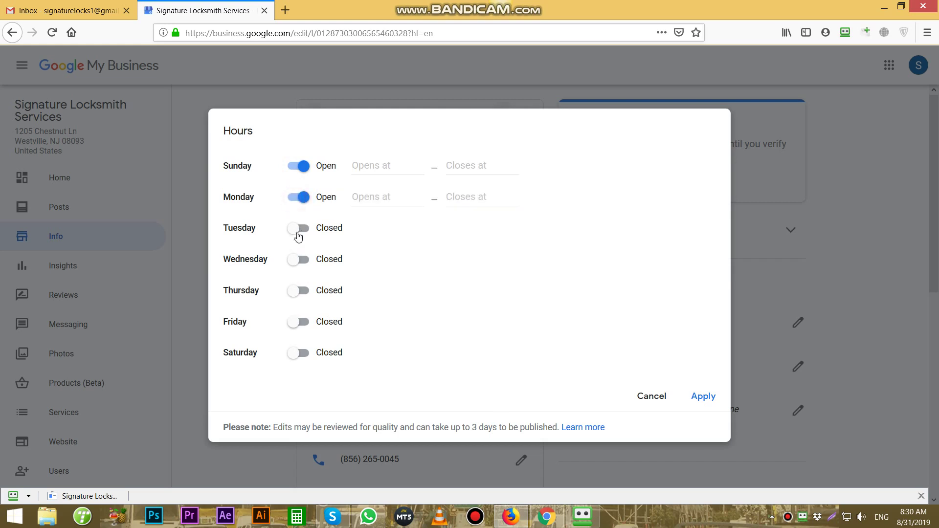
click(296, 229)
click(297, 260)
click(297, 291)
click(297, 323)
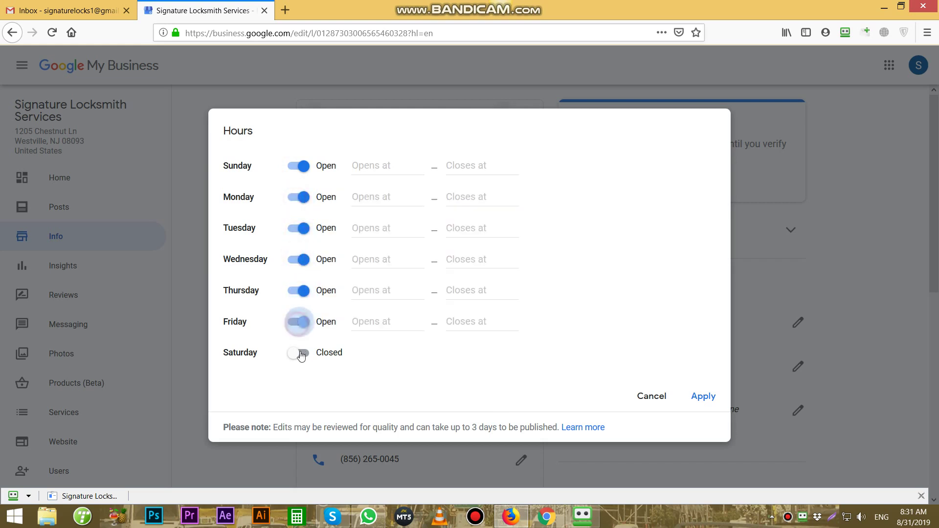
click(297, 353)
- Set the opening hours of all seven days to 24 hours and apply them
click(371, 322)
click(374, 348)
click(376, 353)
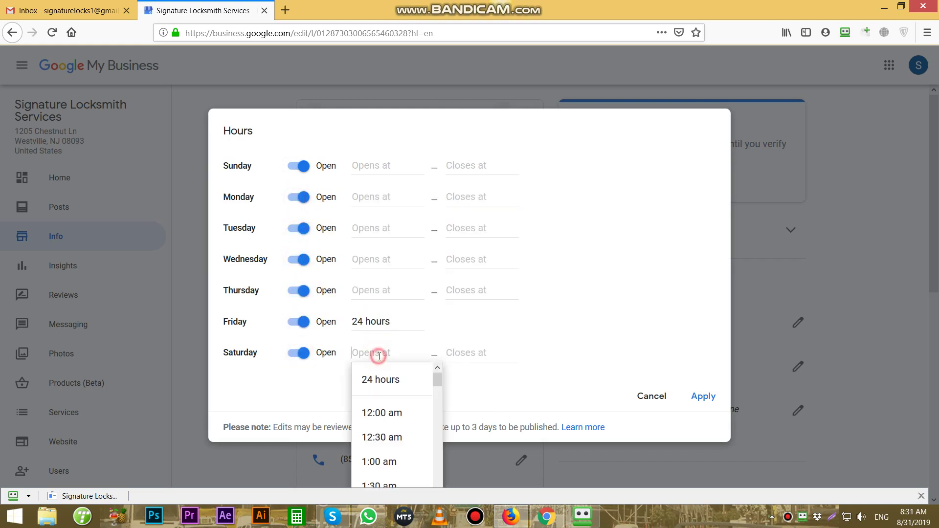
click(379, 378)
click(380, 295)
click(380, 318)
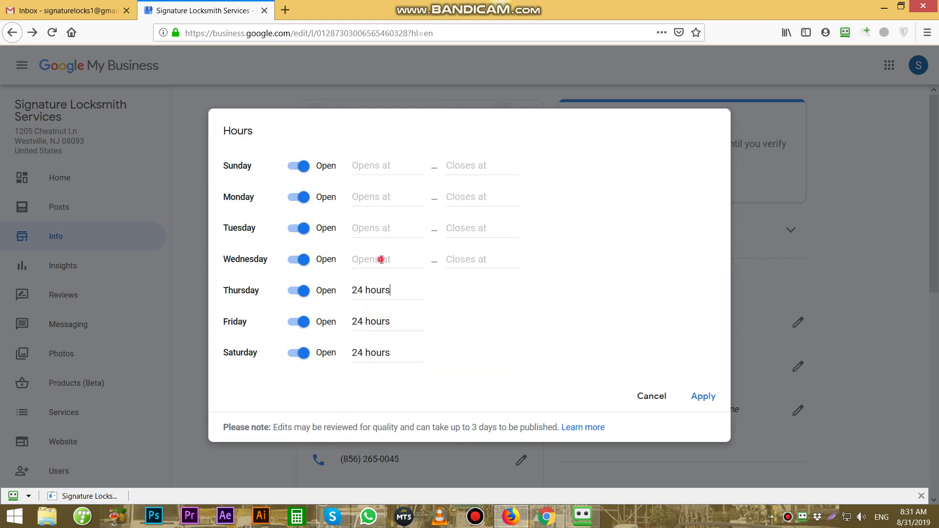
click(381, 260)
click(381, 286)
click(380, 230)
click(381, 255)
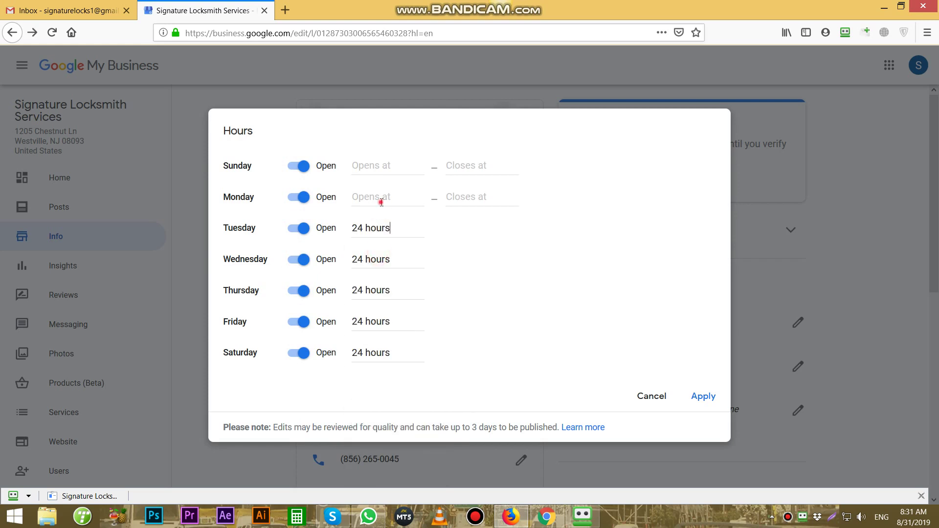
click(381, 198)
click(381, 225)
click(374, 171)
click(377, 190)
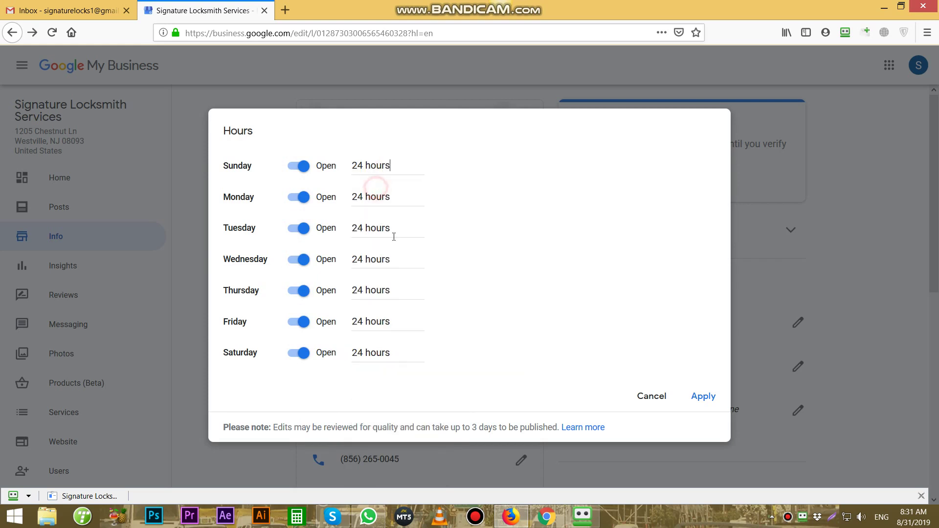
click(703, 397)
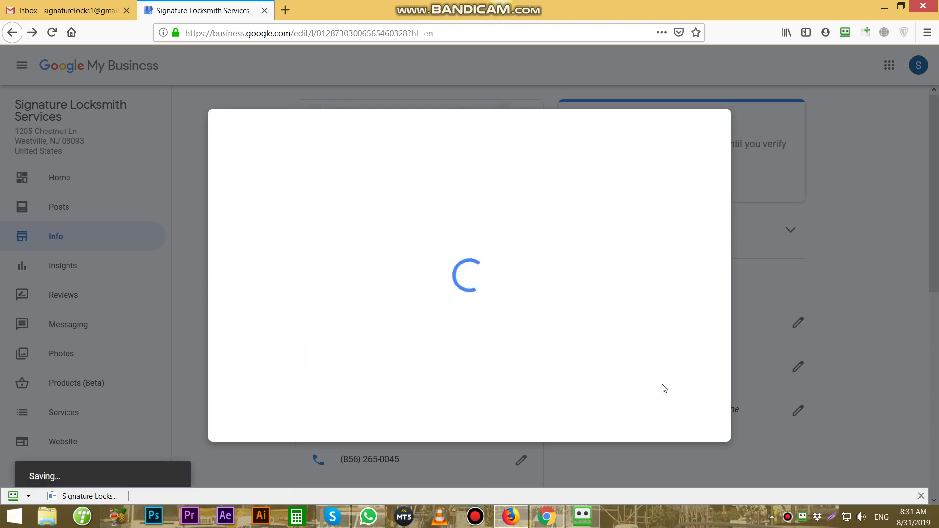
- Copy the RoboForm address note from "Operated Locksmith" through the payment methods into the business description, and cut the text from "Panic bars and exit devices" onward
scroll(454, 321, down, 6)
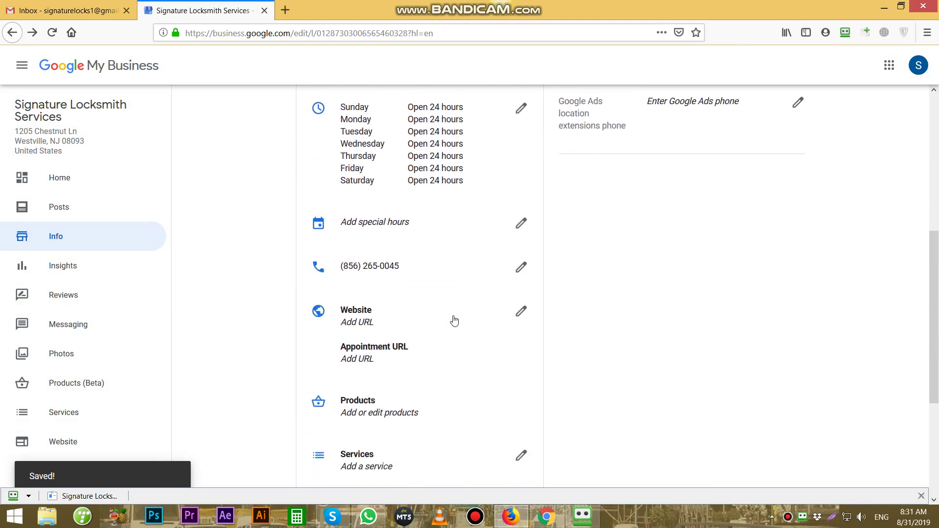
scroll(454, 320, down, 1)
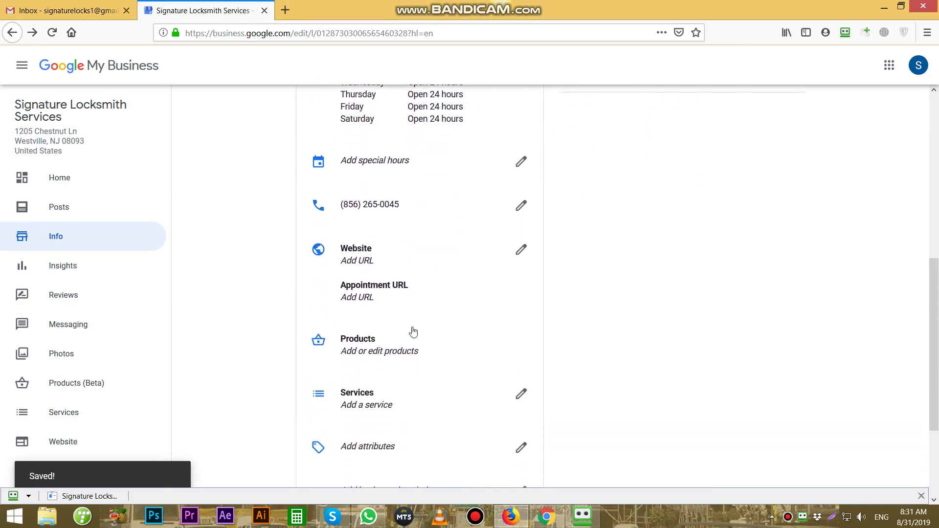
scroll(456, 345, down, 3)
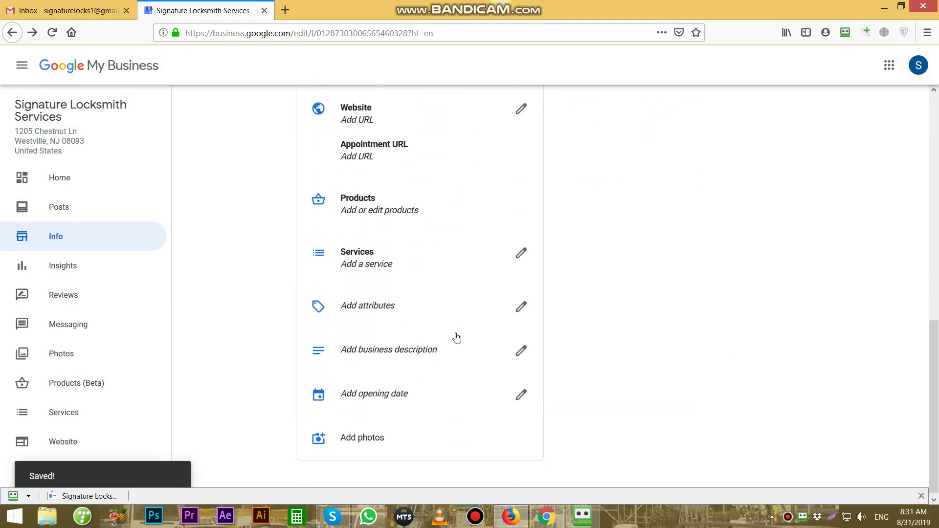
click(520, 347)
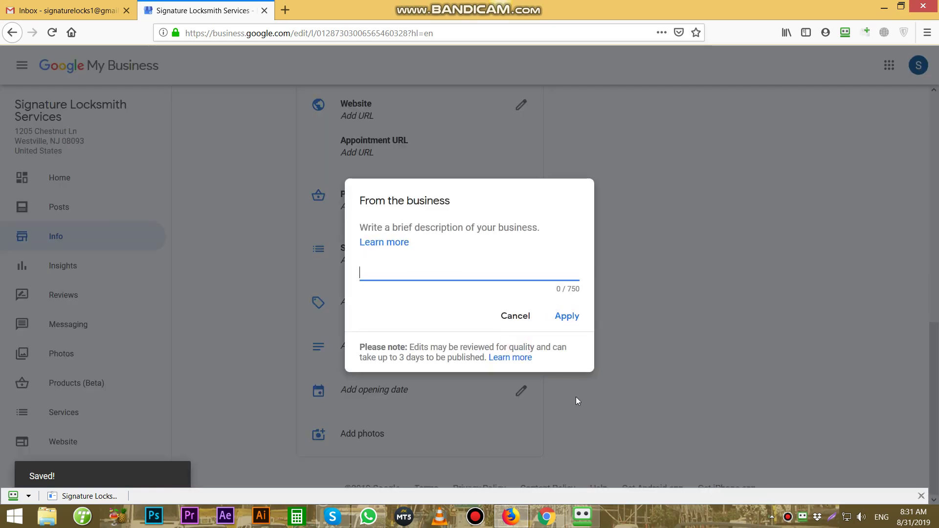
click(582, 516)
click(586, 254)
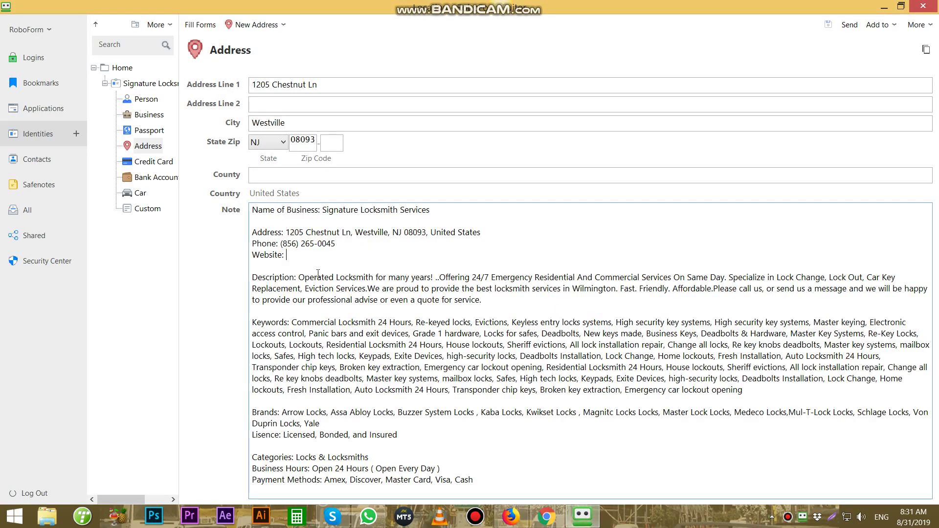
drag(298, 277, 476, 438)
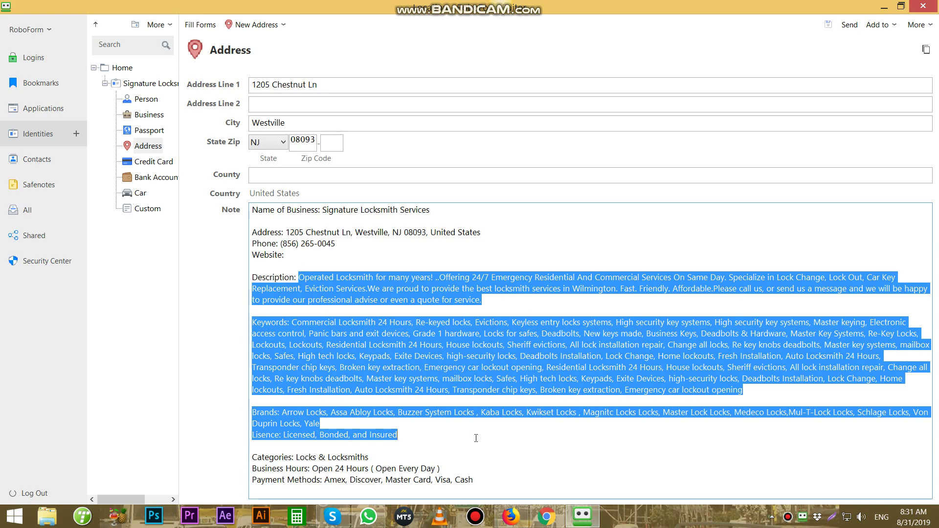
drag(477, 441, 507, 483)
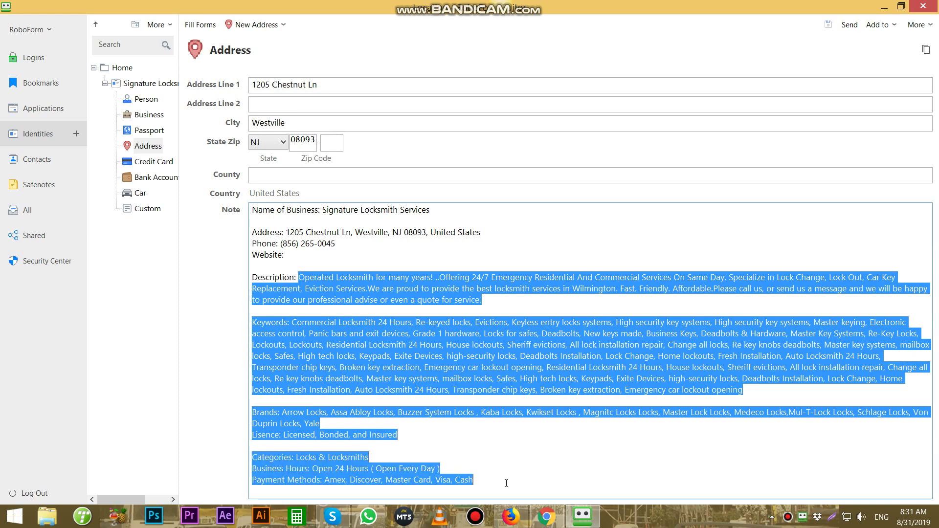
key(alt+Tab)
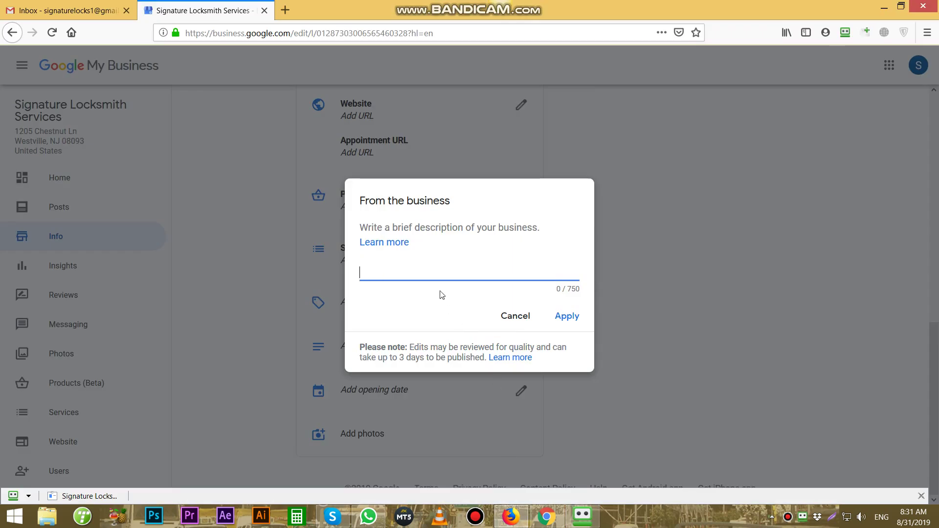
key(ctrl+v)
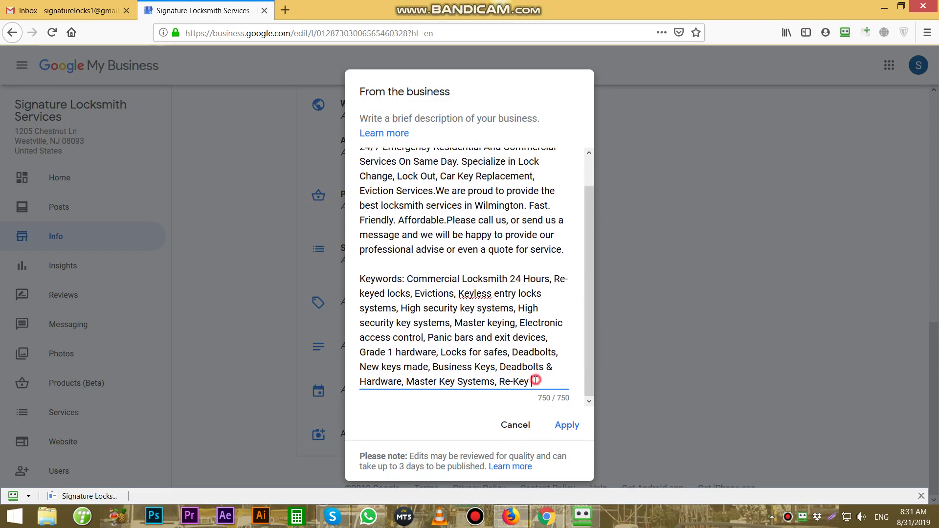
drag(535, 381, 429, 338)
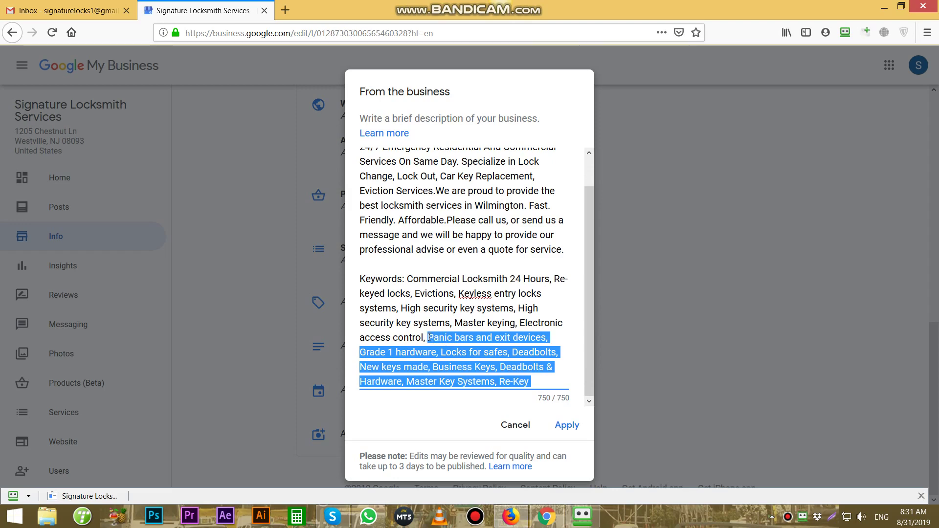
key(ctrl+x)
- Append the RoboForm note's last three lines to the business description on a new line, and delete "Categories: Locks & Locksmiths" from them
click(582, 516)
click(535, 445)
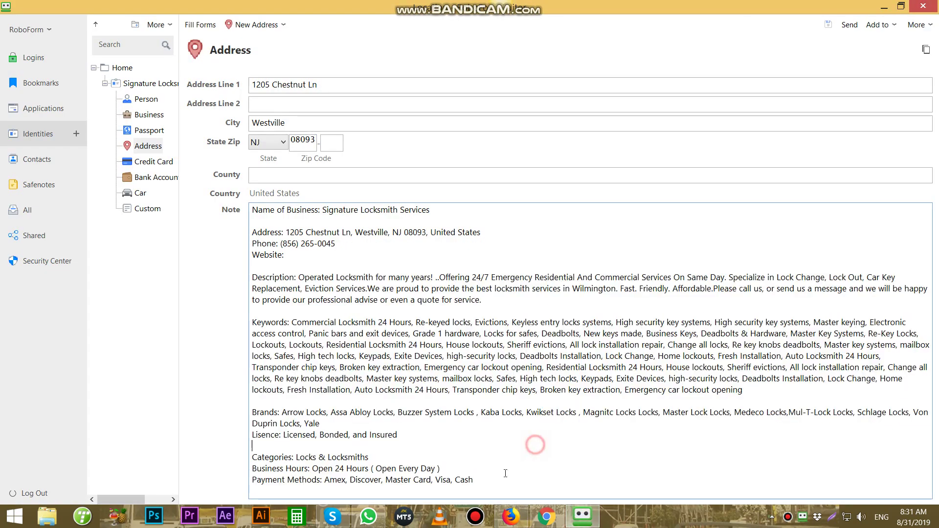
drag(489, 480, 260, 449)
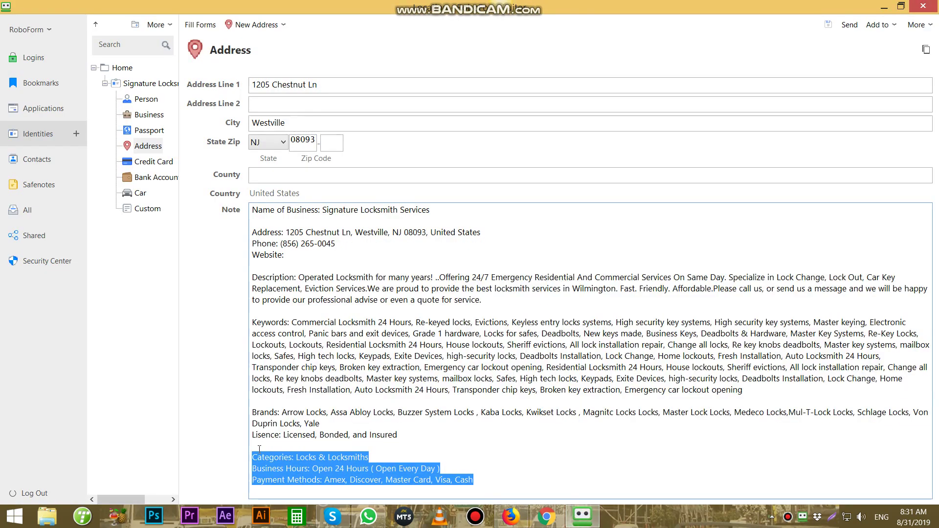
key(alt+Tab)
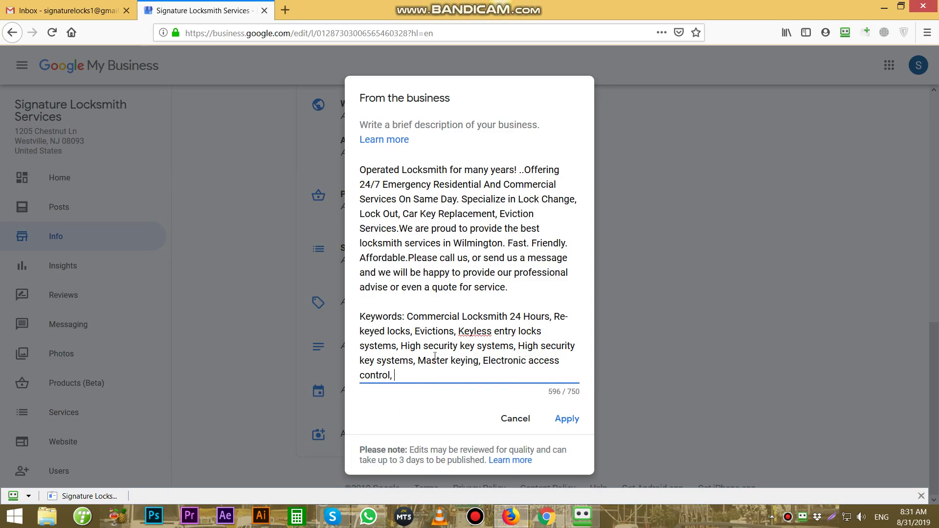
key(Return)
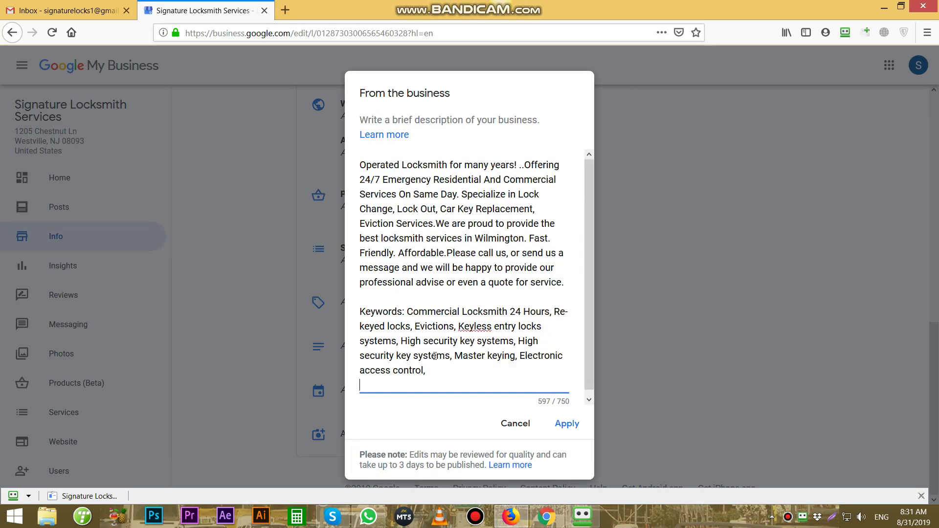
key(ctrl+v)
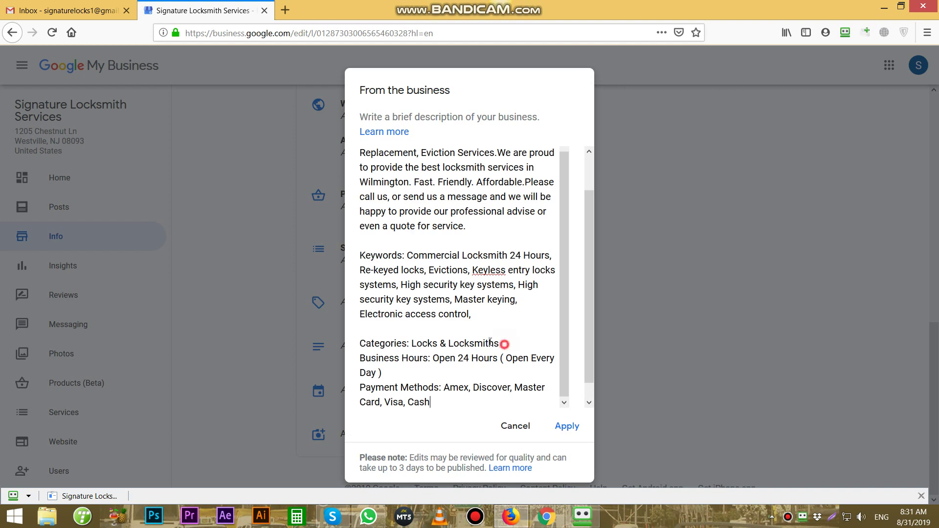
drag(499, 343, 258, 341)
key(BackSpace)
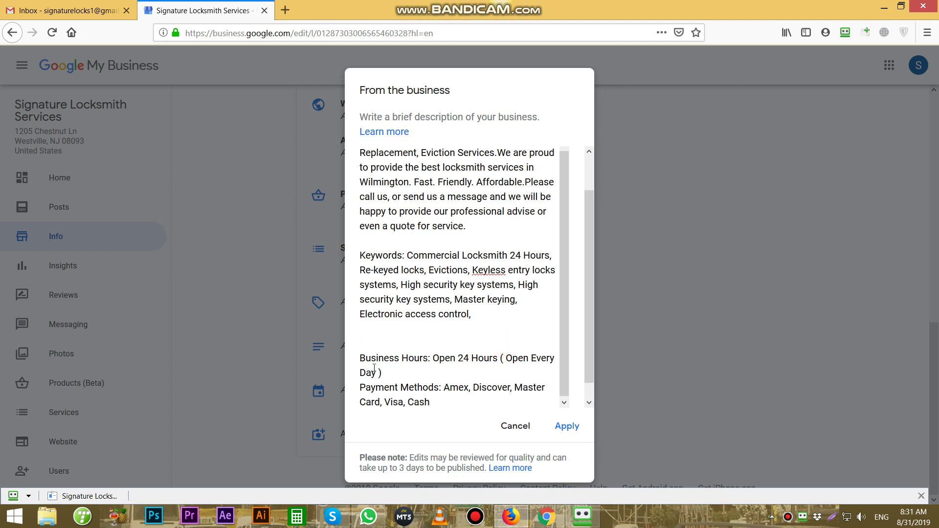
key(shift+Up)
key(shift+Down)
click(392, 374)
click(556, 360)
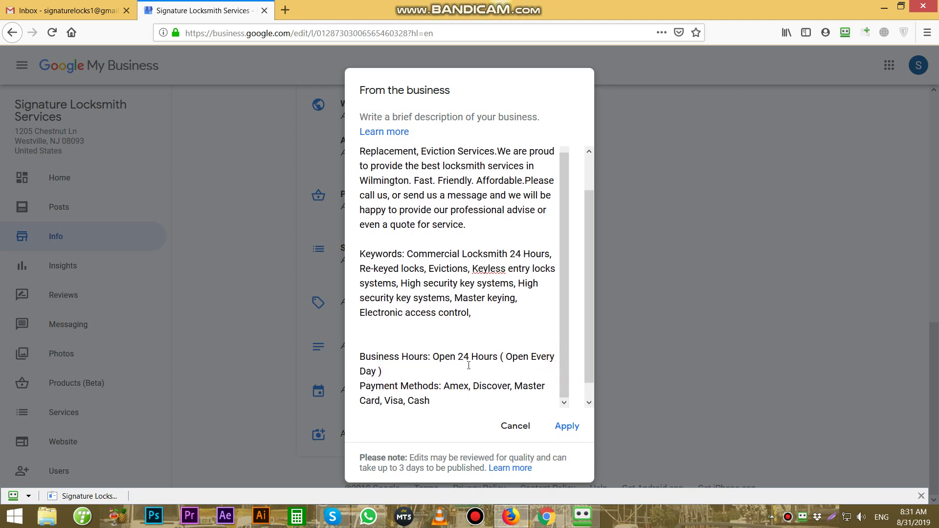
click(403, 377)
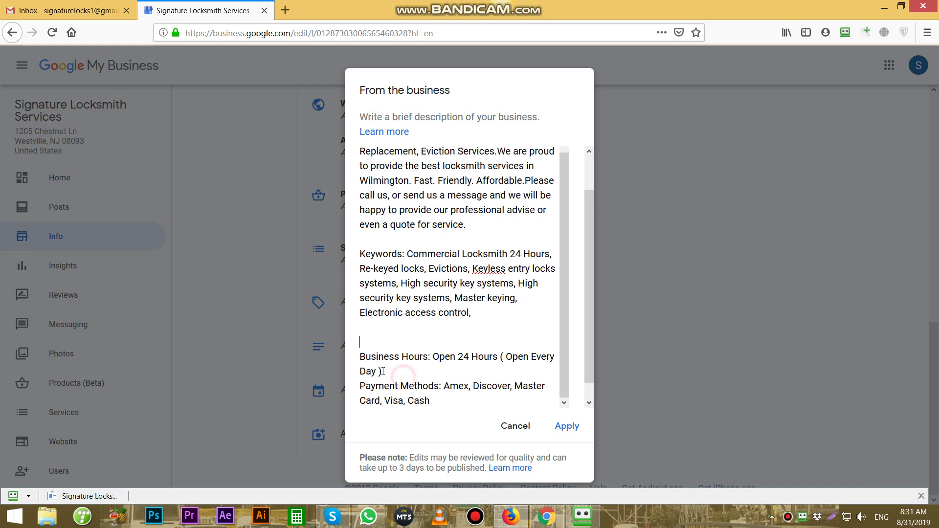
click(360, 356)
key(shift+Up)
key(shift+Up)
key(shift+Up)
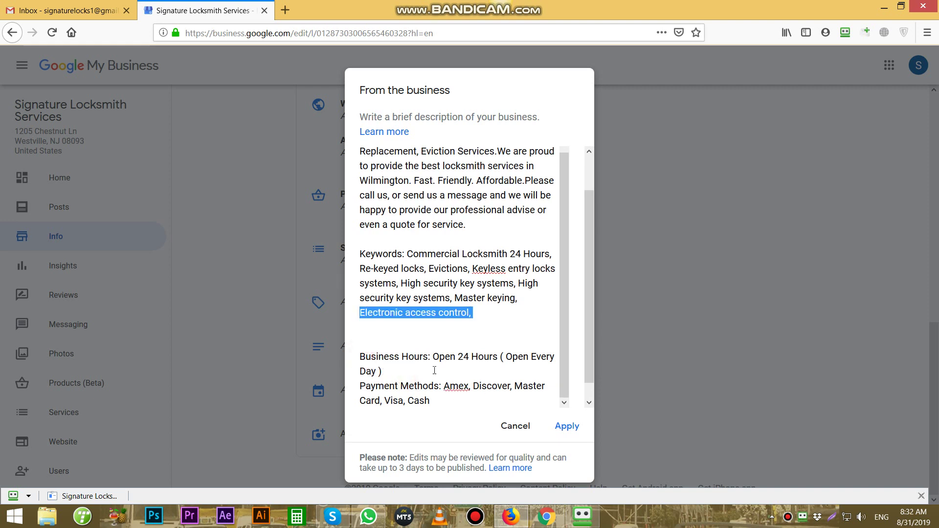
click(490, 335)
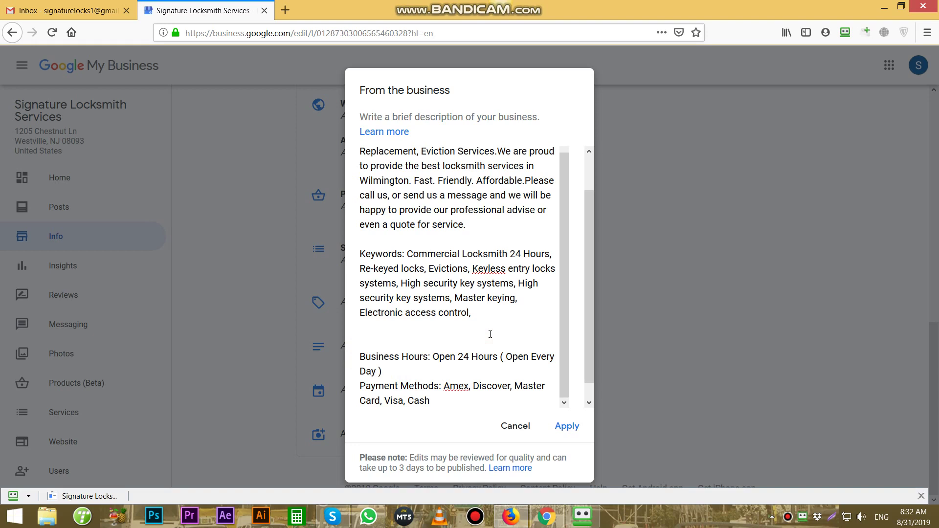
click(362, 353)
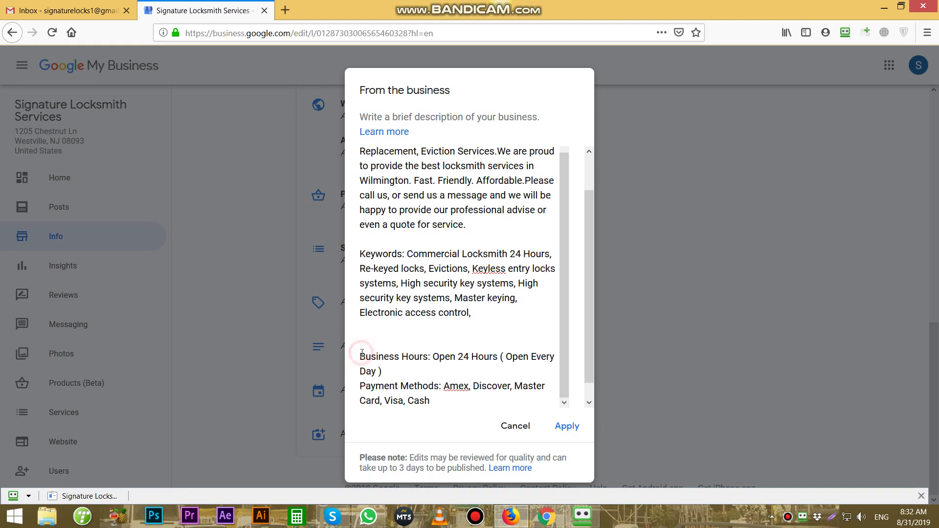
click(485, 316)
key(shift+End)
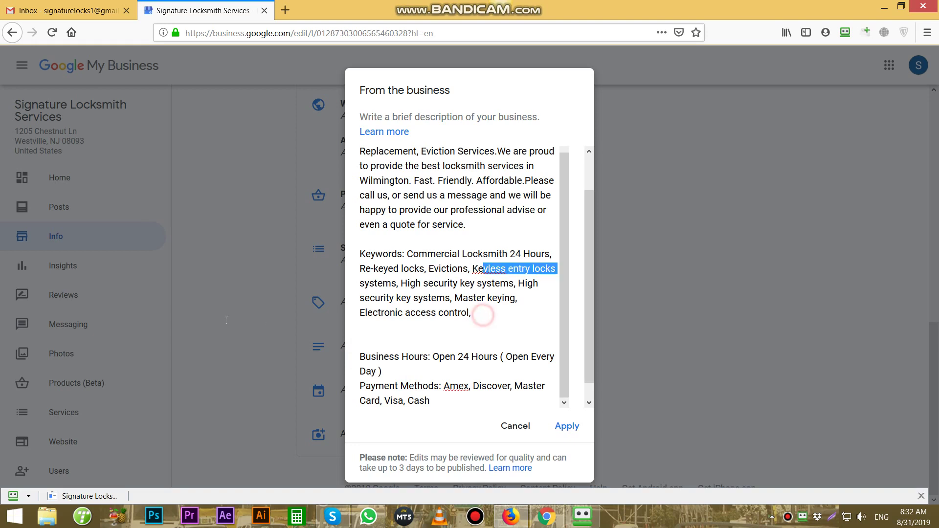
click(484, 317)
drag(483, 306, 453, 299)
click(488, 323)
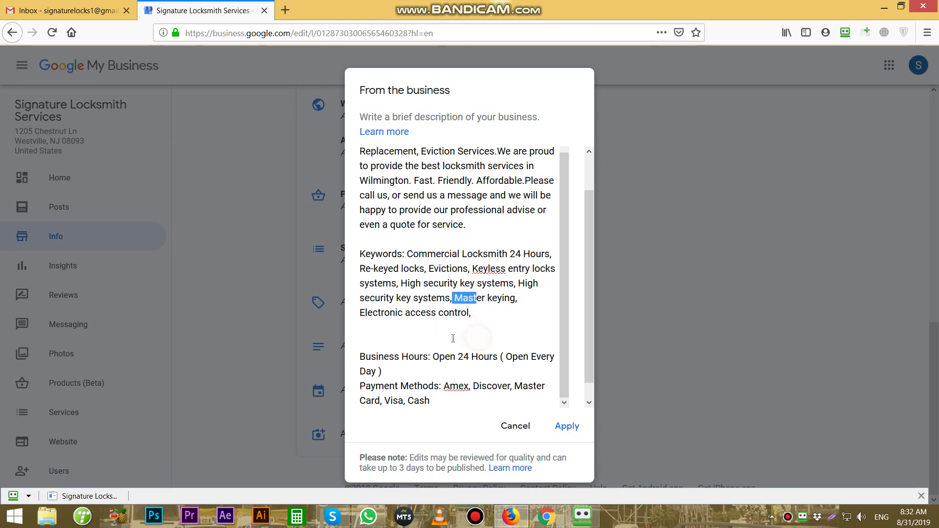
- Delete the business hours line from the business description, keeping the payment methods, and apply the description
click(466, 373)
drag(448, 404, 373, 382)
key(BackSpace)
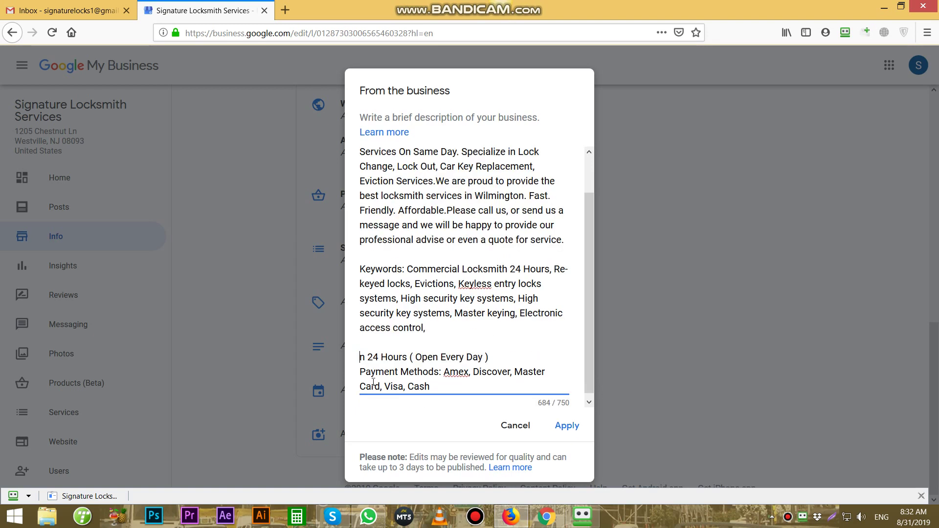
click(470, 392)
drag(498, 357, 356, 357)
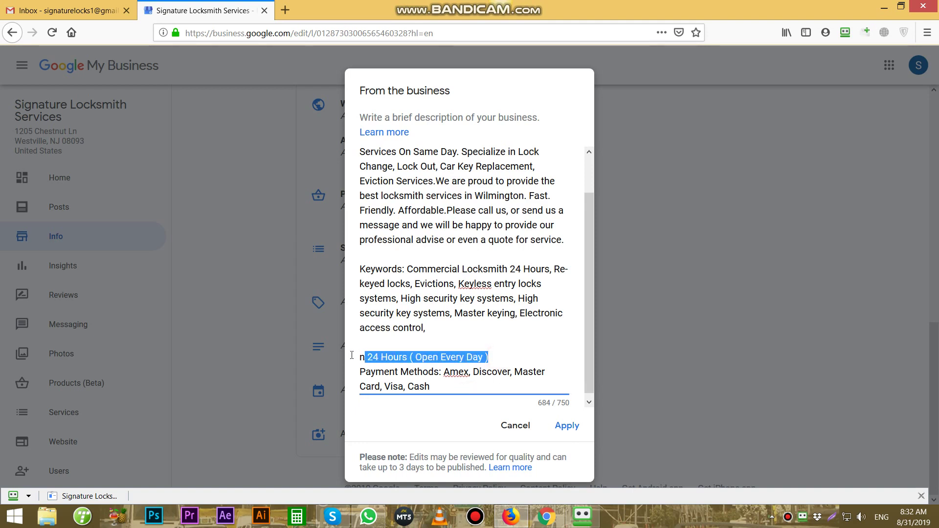
key(BackSpace)
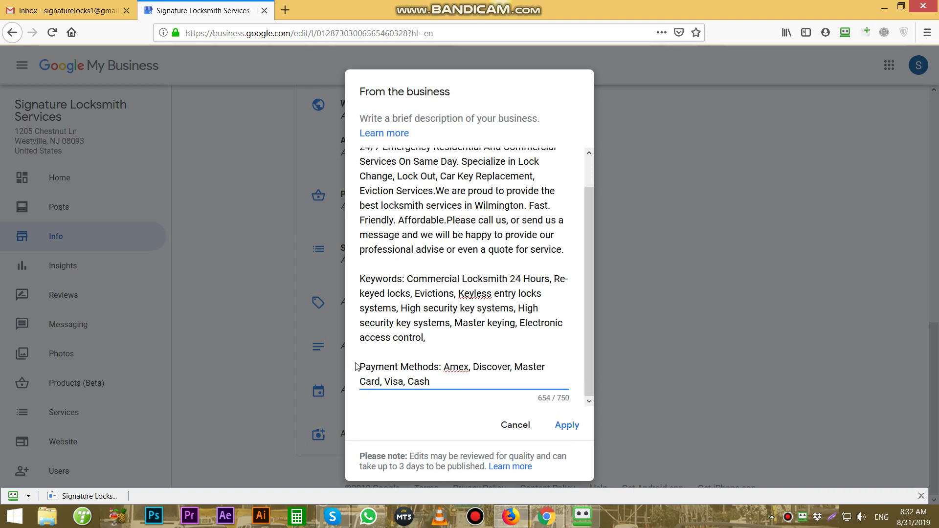
click(561, 430)
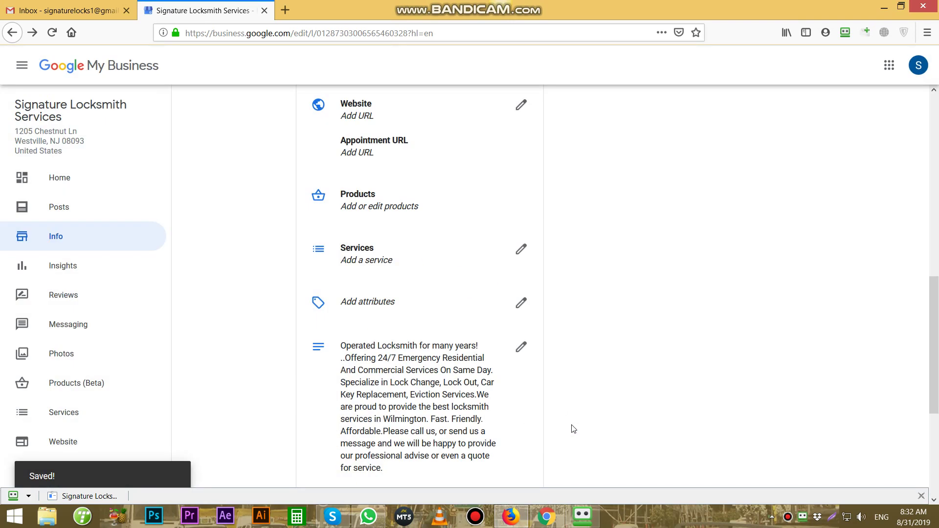
- Go to the listing's website builder and get past its welcome screen and introductory tips
scroll(353, 367, up, 10)
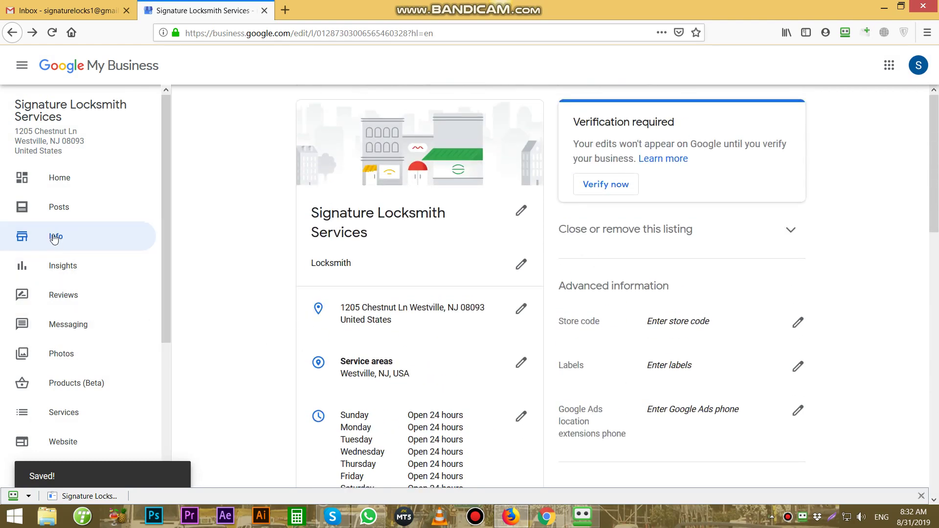
scroll(75, 341, down, 3)
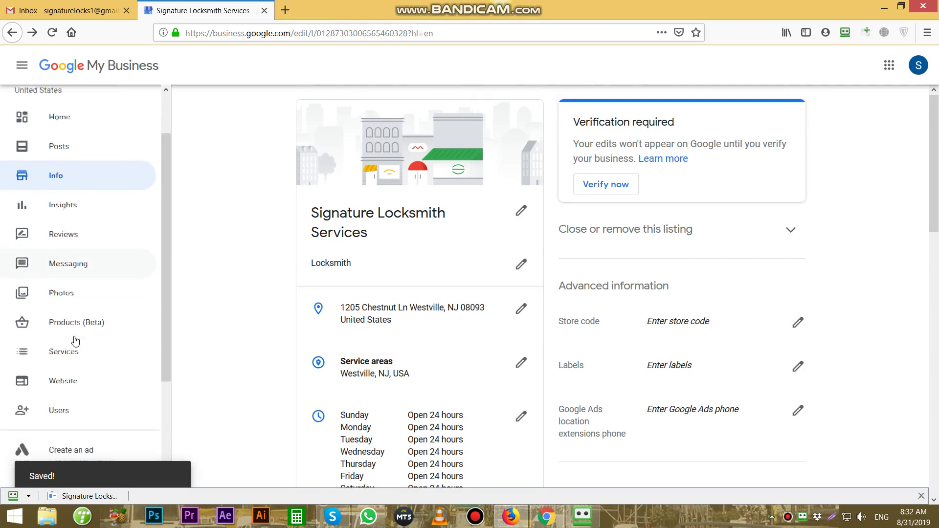
click(70, 331)
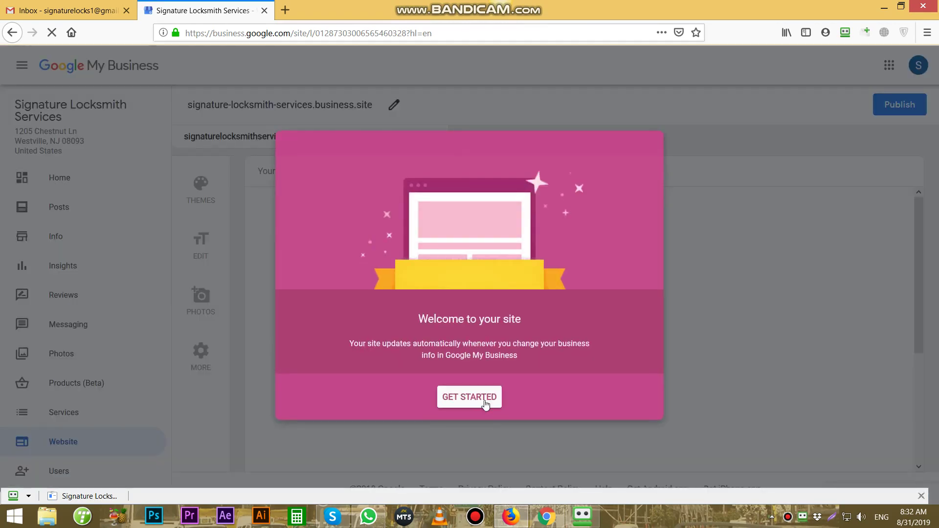
click(486, 403)
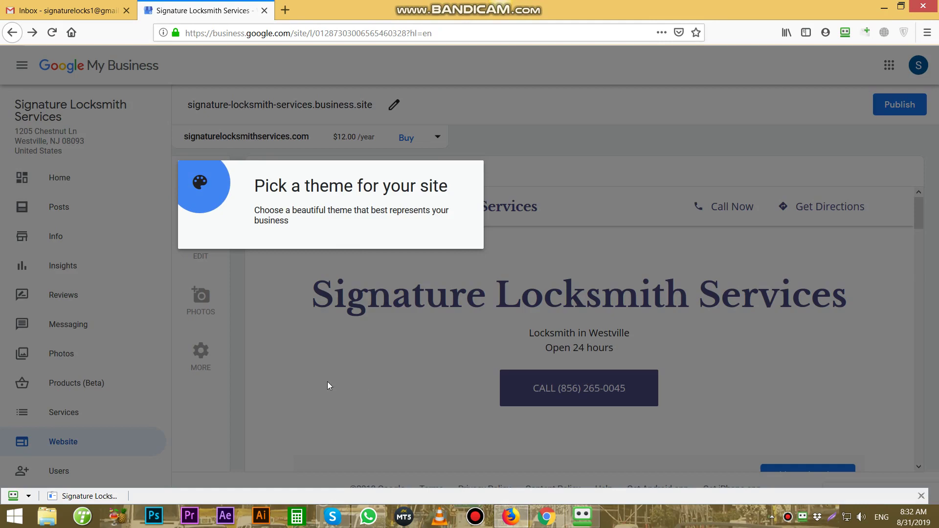
click(260, 364)
click(260, 364)
click(261, 364)
- Upload the pictures "images (1)", "images (2)", "images (3)" and "images" from the Downloads folder to the website's gallery
click(201, 296)
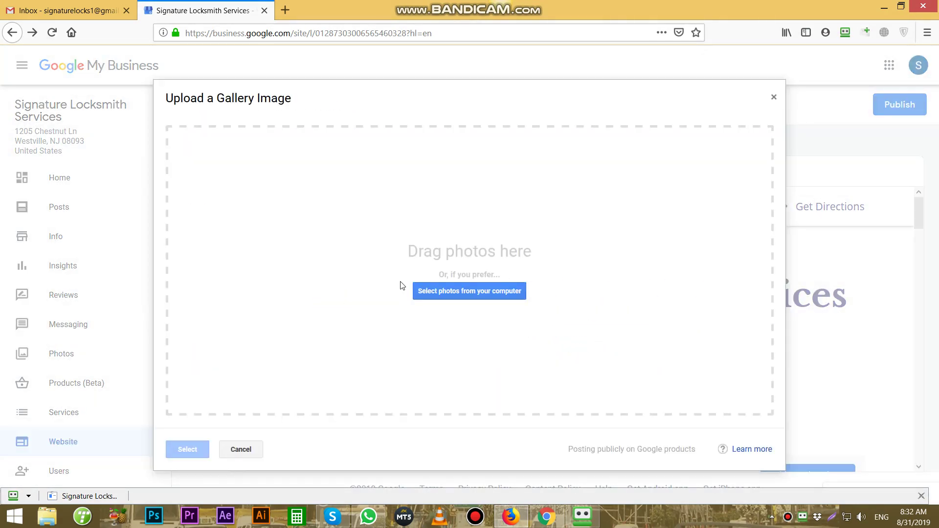
click(462, 289)
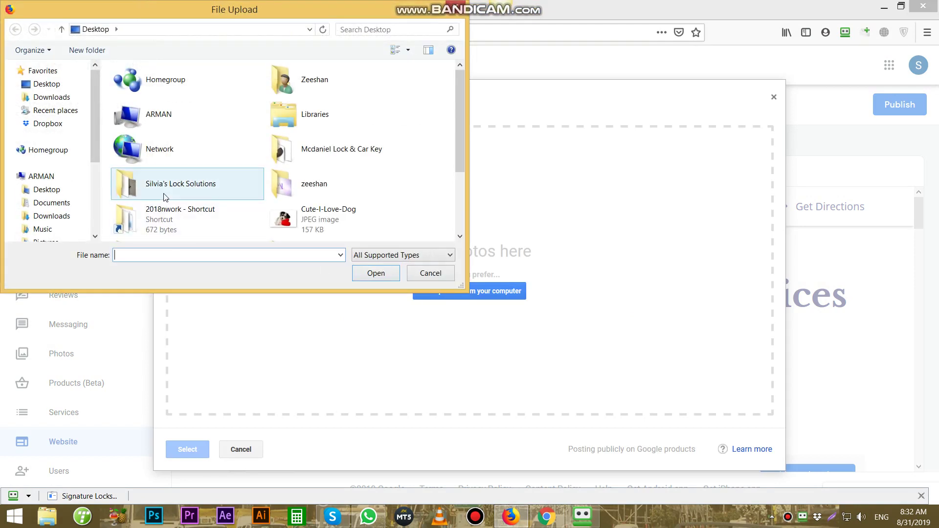
click(46, 215)
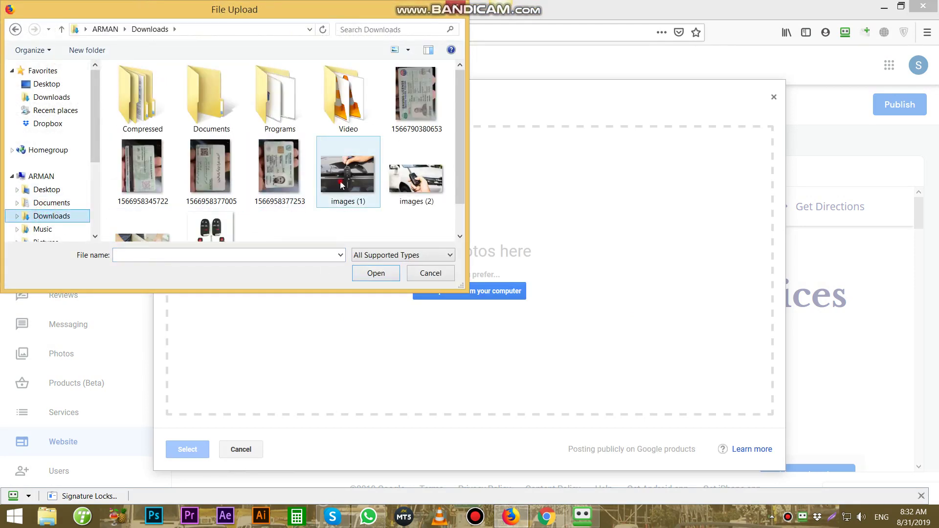
click(348, 171)
ctrl+click(417, 172)
ctrl+click(211, 225)
scroll(211, 225, down, 1)
ctrl+click(142, 206)
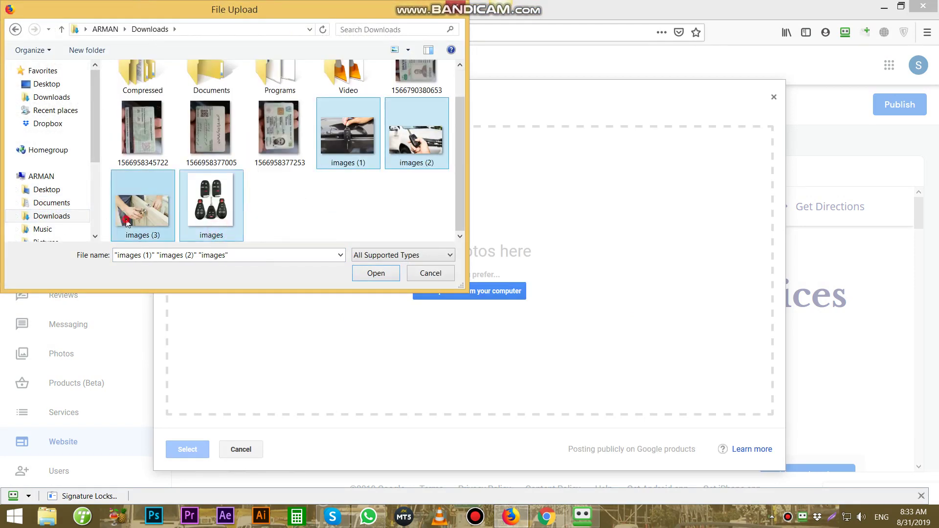
click(375, 273)
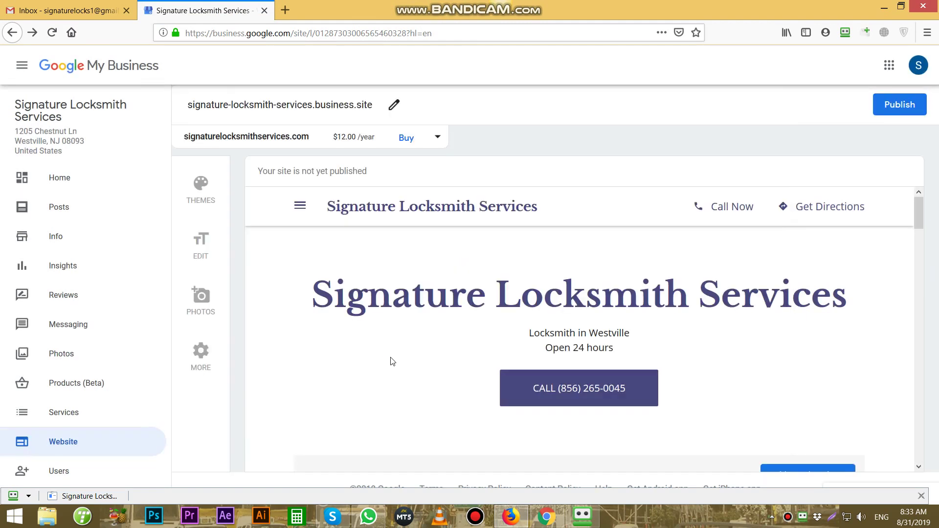
- Check the uploaded gallery pictures in the site preview and publish the website
scroll(405, 372, down, 10)
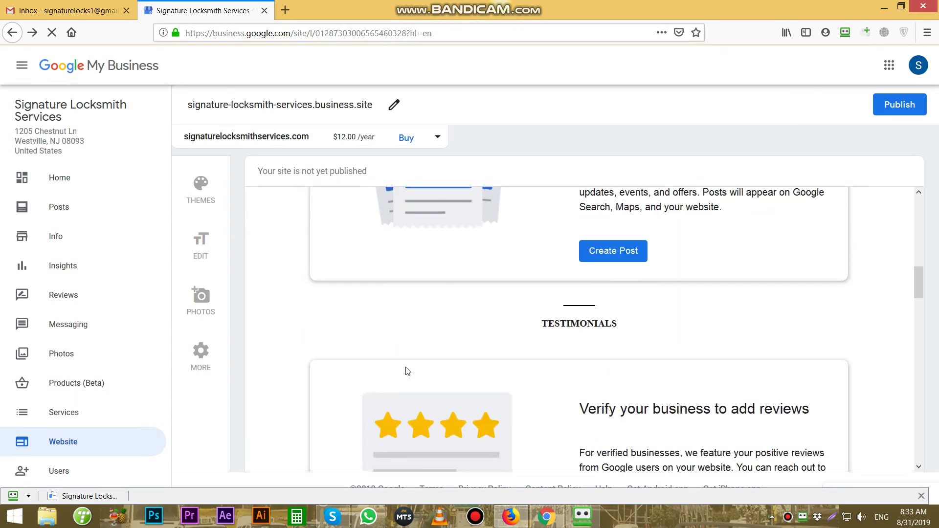
scroll(405, 371, down, 8)
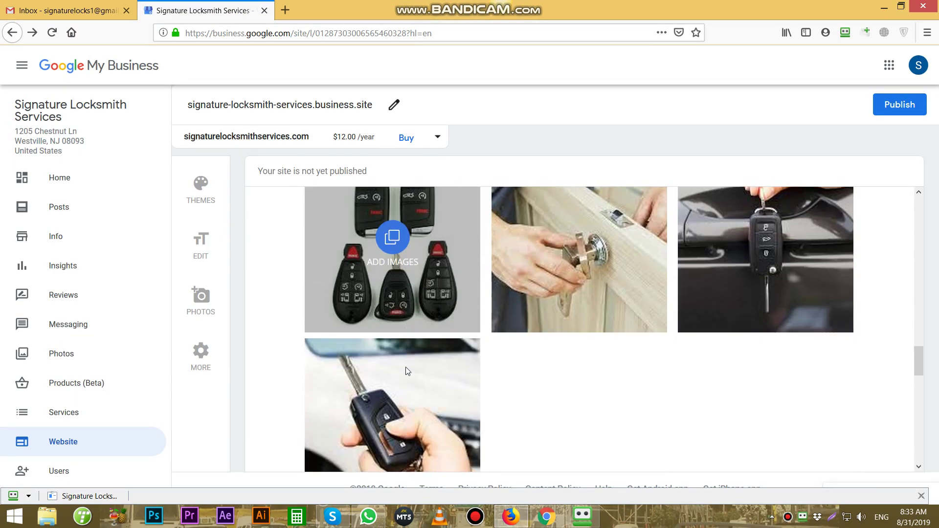
scroll(406, 371, up, 15)
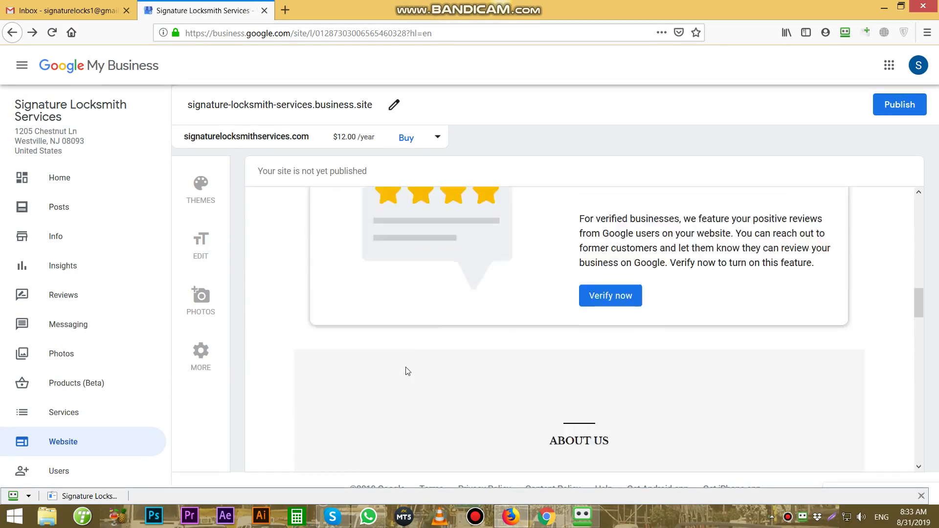
scroll(406, 371, up, 3)
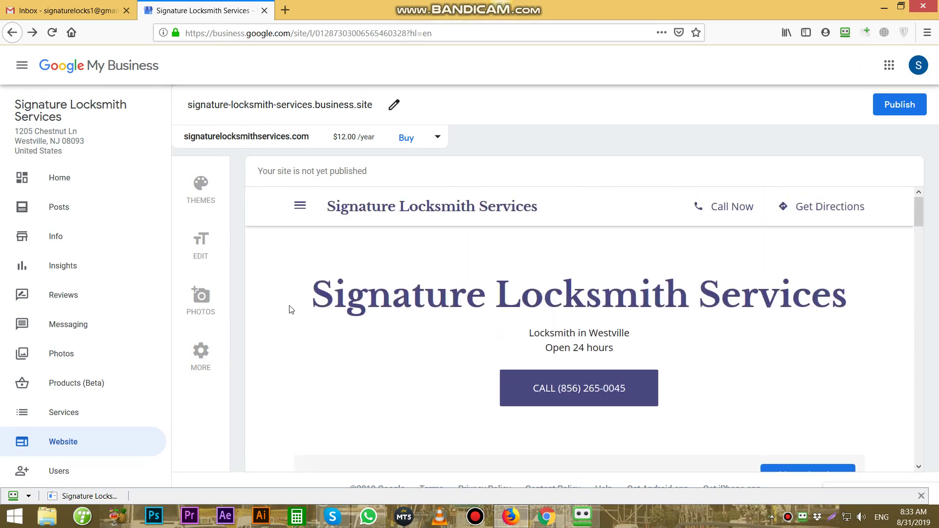
click(875, 114)
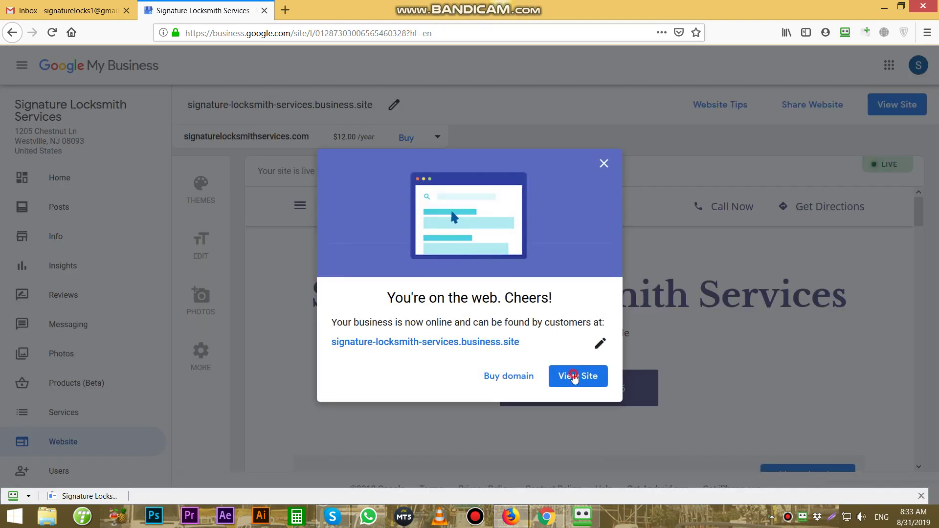
- View the published site and look through its gallery, map, contact details and business hours
click(575, 377)
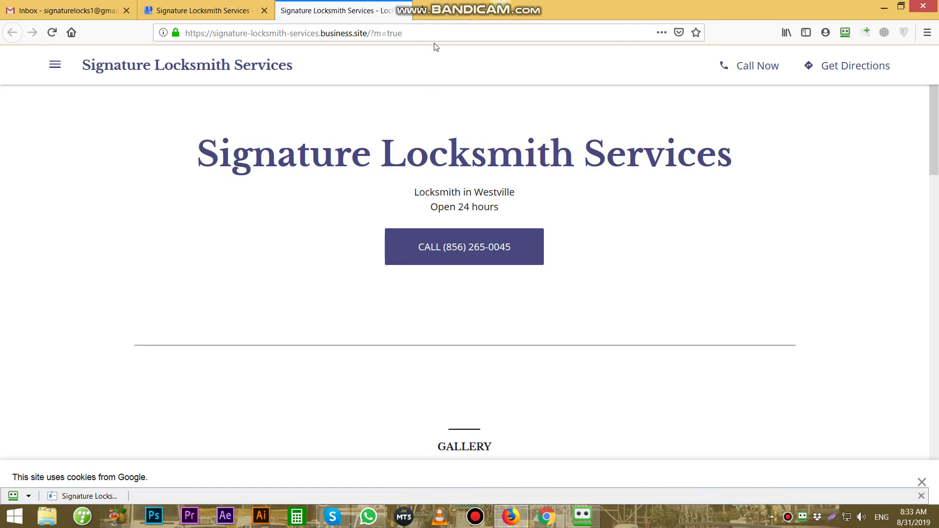
scroll(545, 243, down, 3)
scroll(545, 242, up, 3)
scroll(553, 265, down, 3)
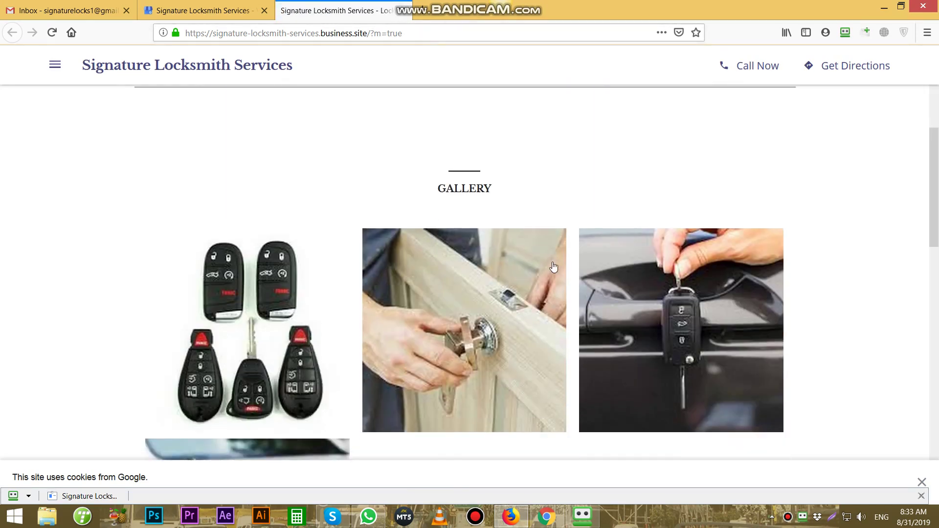
scroll(513, 329, down, 8)
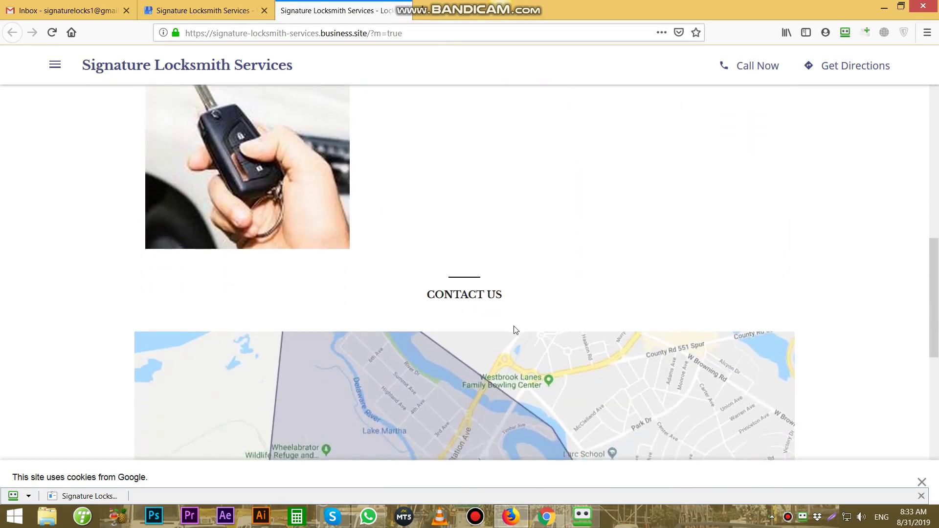
scroll(516, 331, down, 3)
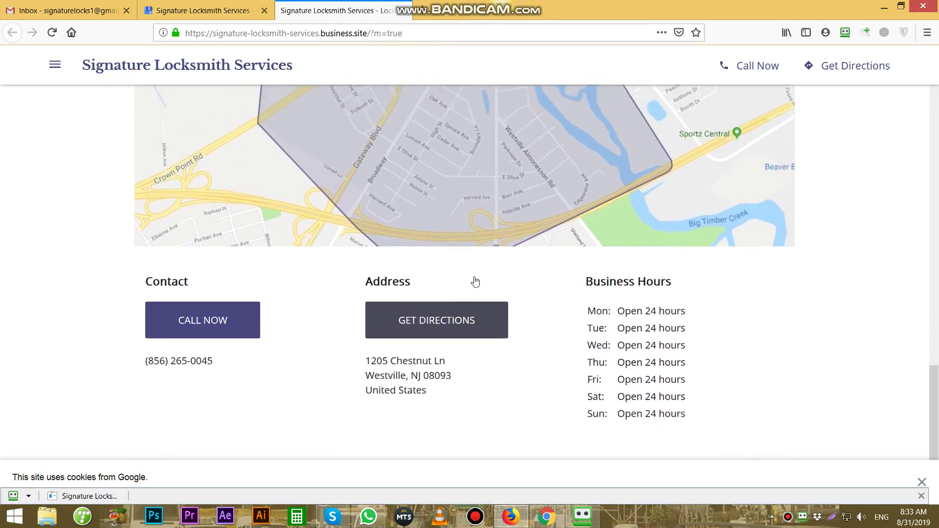
scroll(455, 229, up, 10)
- Remove "?m=true" from the end of the published site's address and copy the remaining URL
click(461, 33)
click(477, 35)
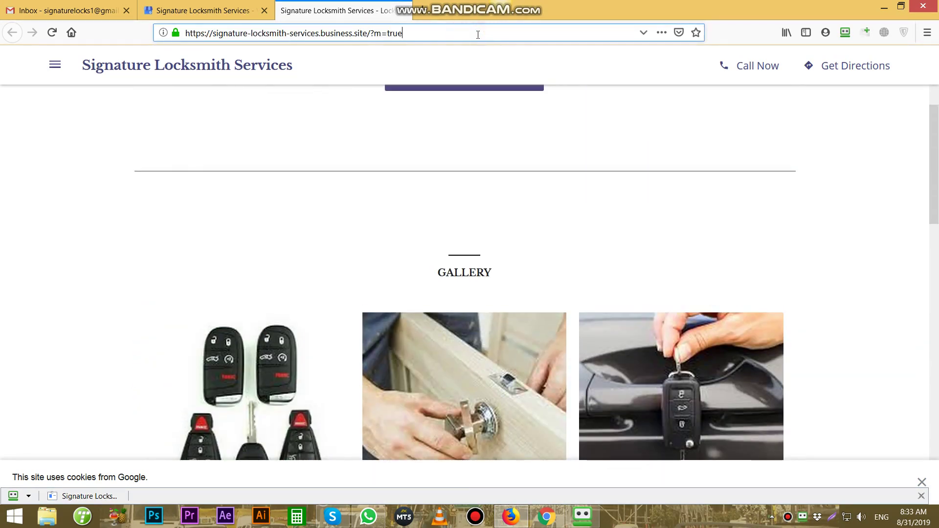
key(BackSpace)
key(BackSpace)
key(BackSpace)
key(BackSpace)
key(BackSpace)
key(BackSpace)
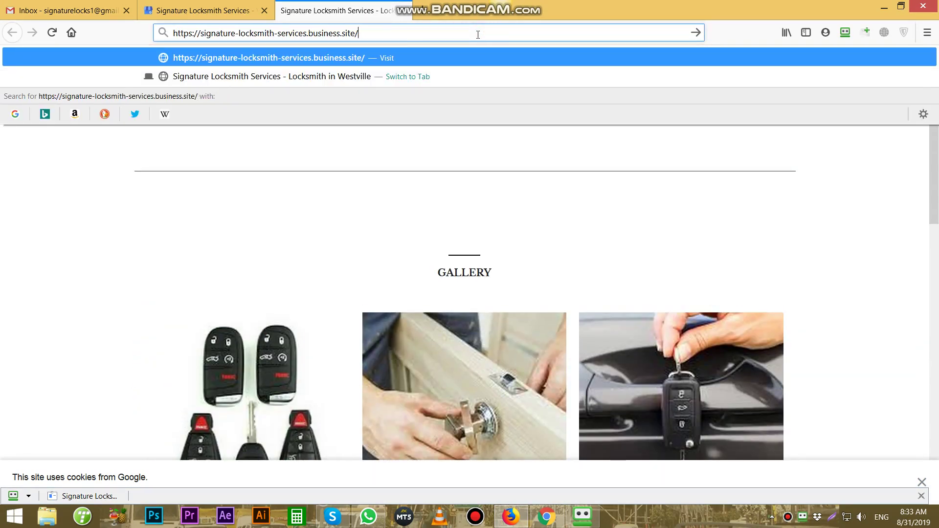
key(ctrl+a)
key(ctrl+c)
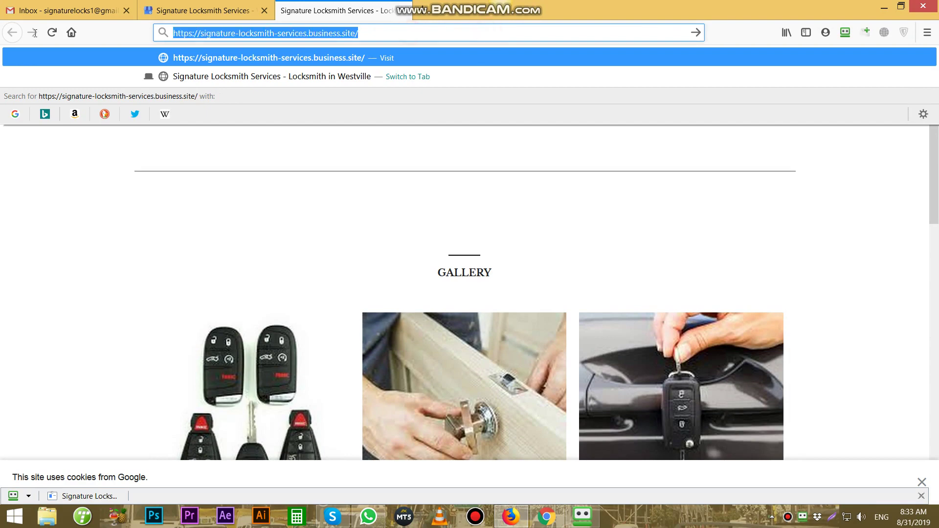
- Switch to Chrome, load the copied site address in a new tab, and look over the page and its gallery
click(551, 522)
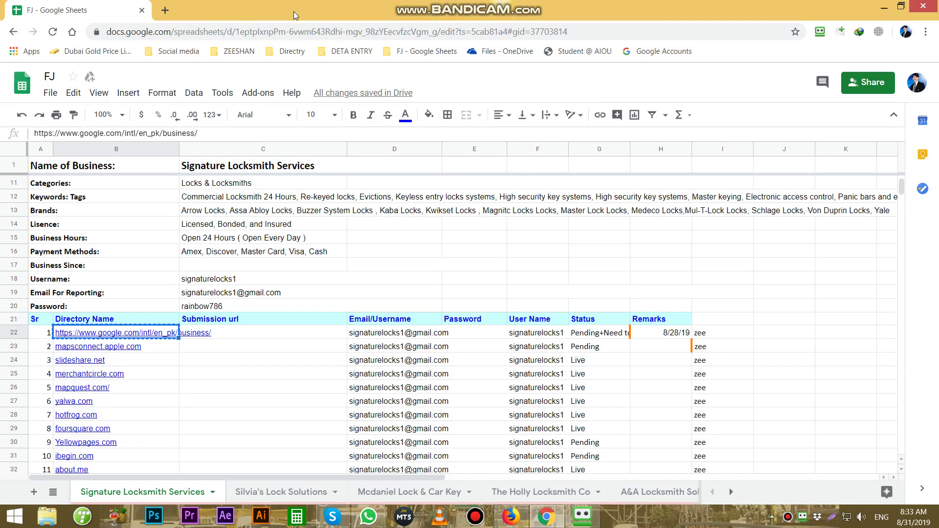
click(170, 13)
key(ctrl+v)
key(Return)
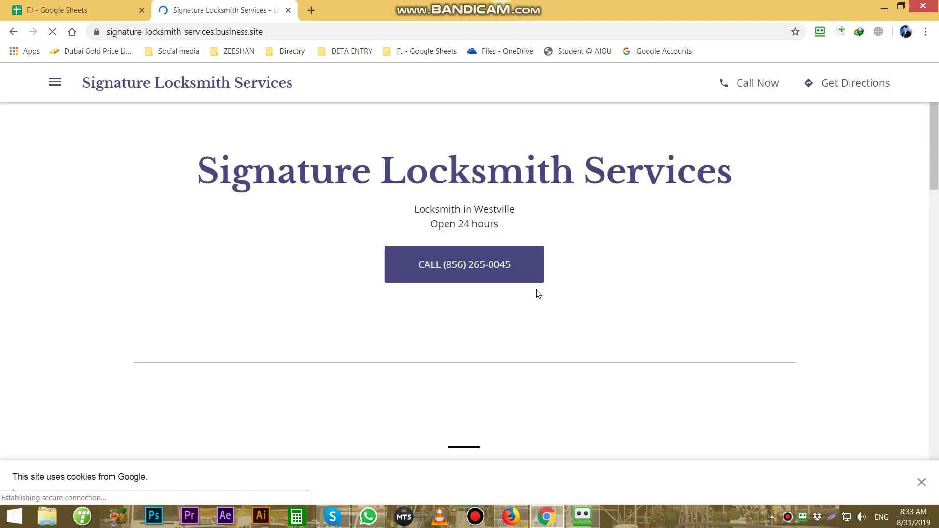
scroll(527, 269, down, 4)
scroll(529, 270, down, 10)
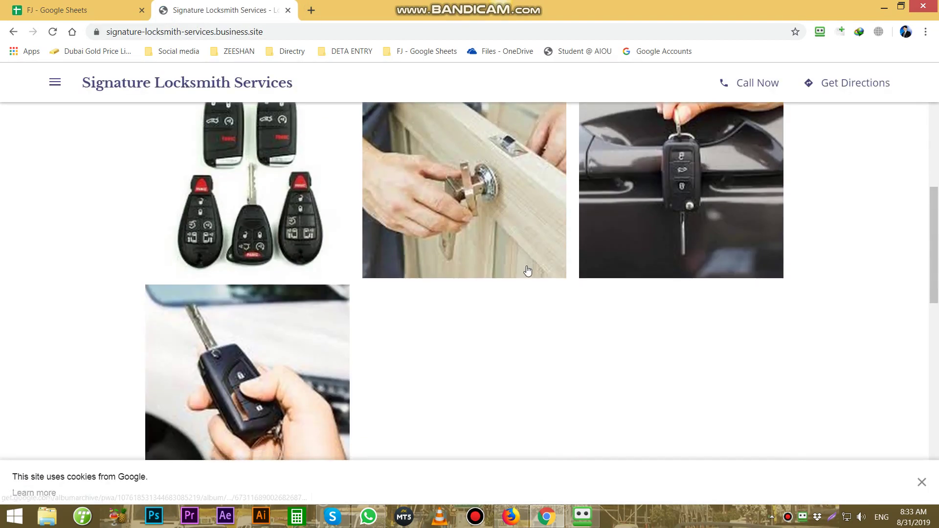
scroll(522, 267, up, 5)
scroll(522, 266, up, 10)
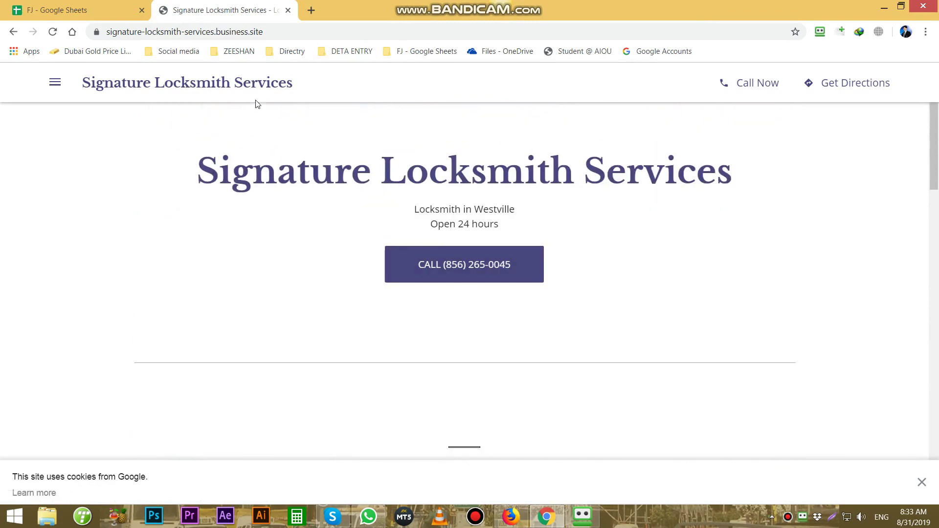
- Copy the site's URL and paste it into cell C8 of the Website row in the FJ sheet's Signature Locksmith Services tab
click(288, 31)
key(ctrl+c)
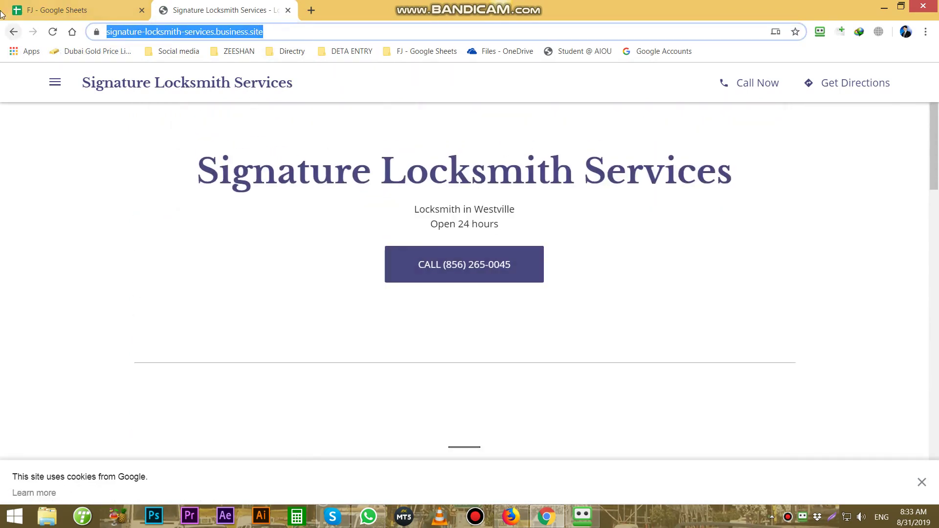
click(73, 10)
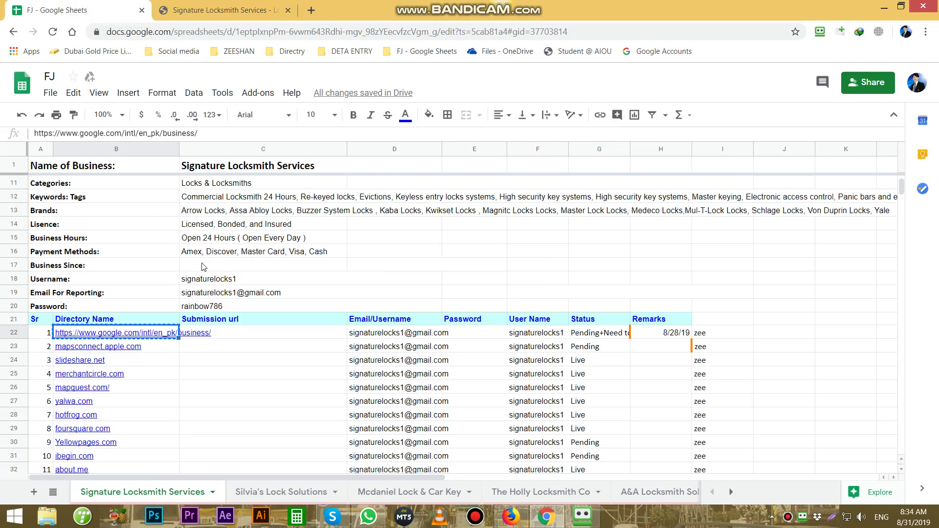
click(269, 354)
scroll(279, 318, up, 3)
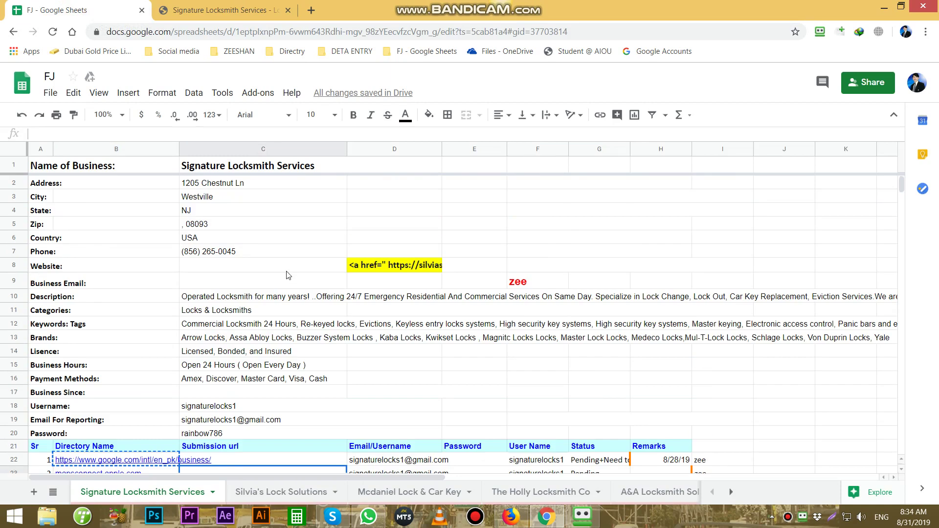
click(78, 267)
key(shift+space)
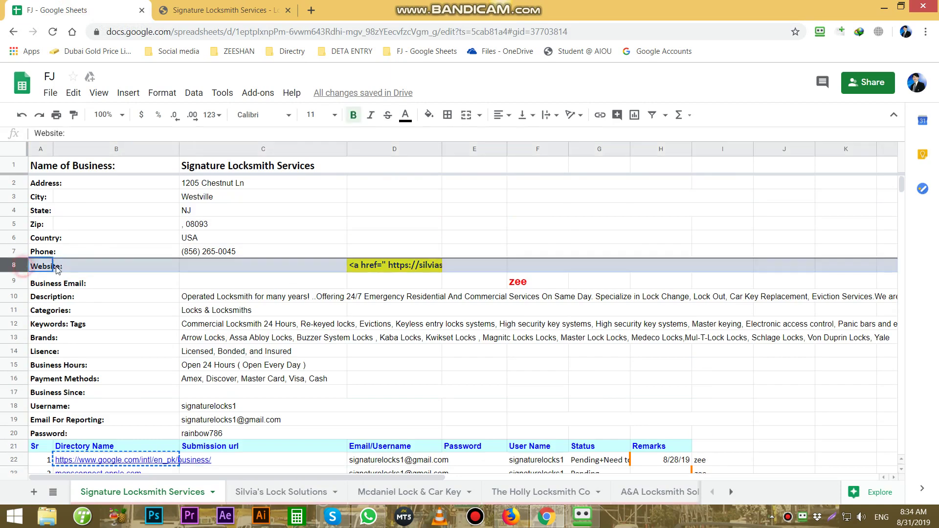
click(218, 267)
key(ctrl+v)
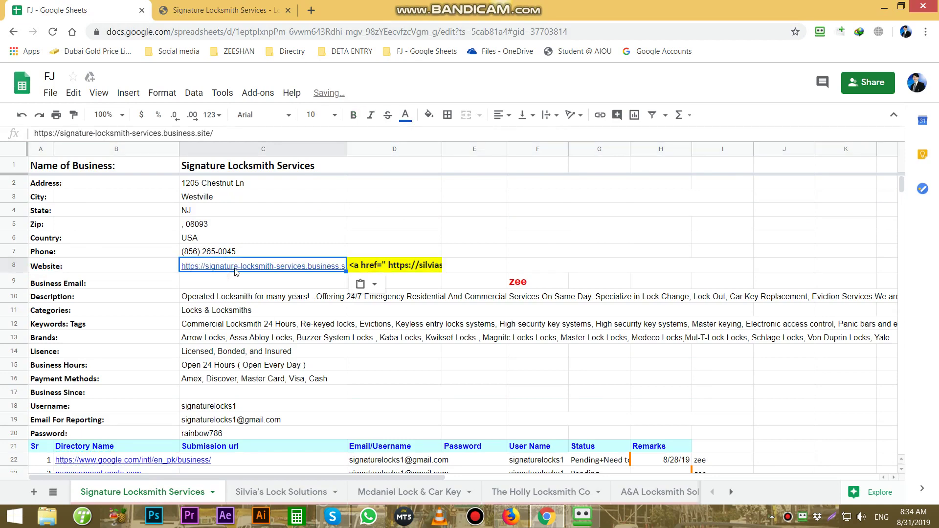
click(428, 218)
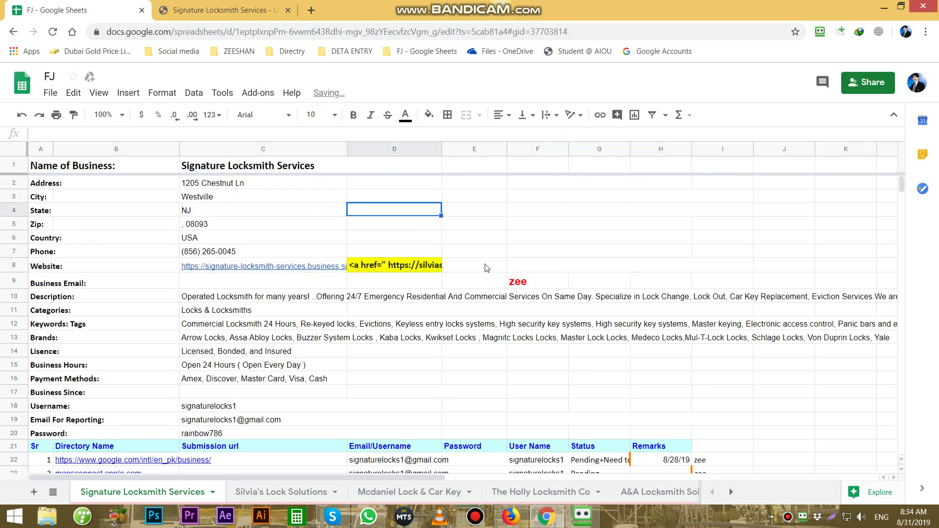